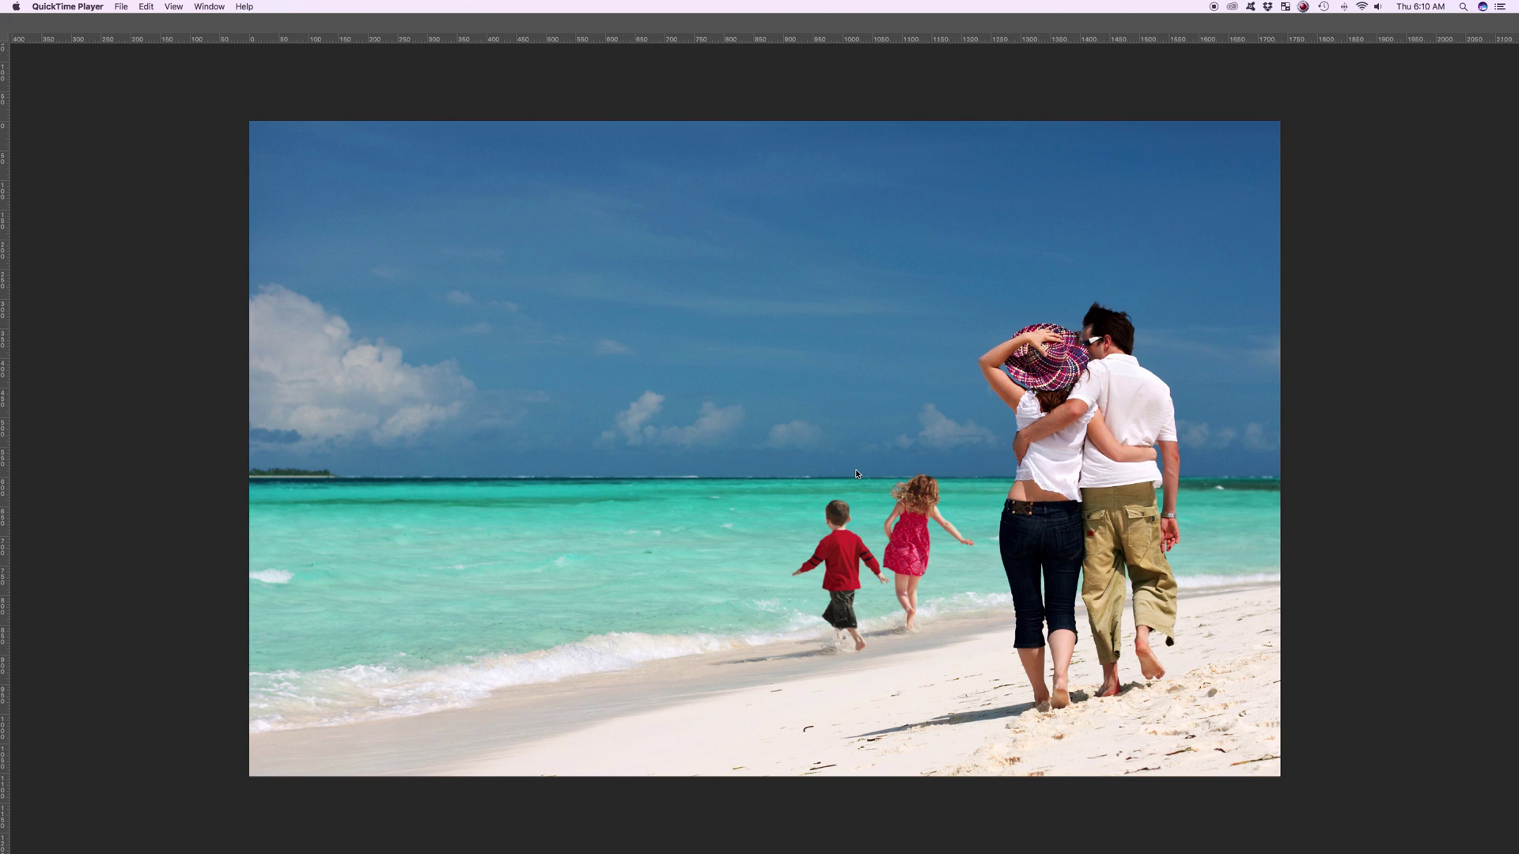
Switch from QuickTime Player to the Photoshop window holding the family beach photo
left_click(160, 49)
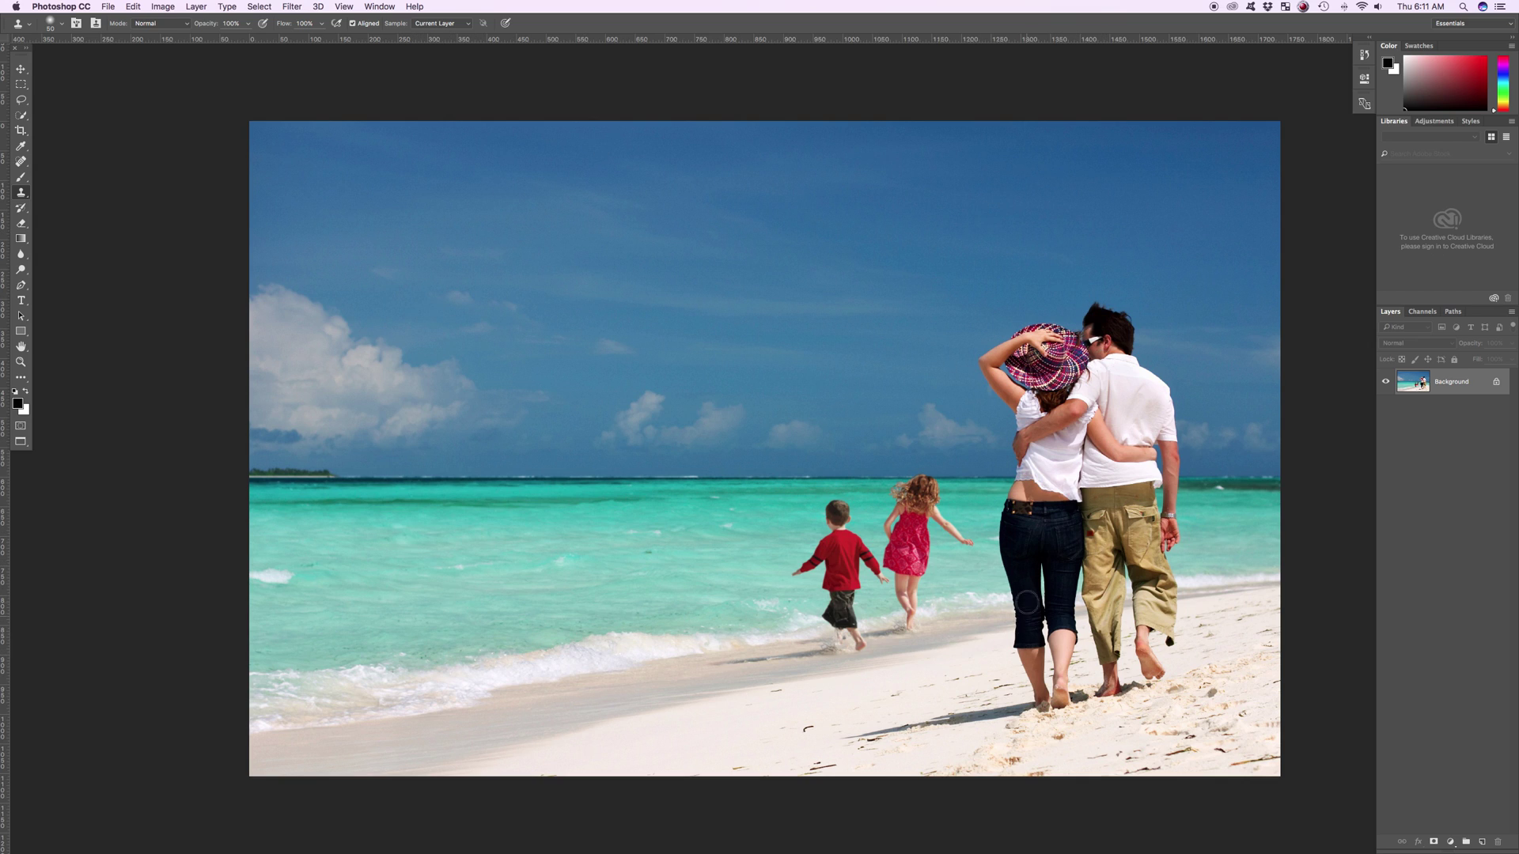
Test Clone Stamp dabs on the arm, shirt, dress and horizon, undo them, then show the stamp variants
left_click(936, 510)
left_click(850, 550)
key("super+z")
left_click(918, 526)
key("super+z")
left_click(696, 464)
key("super+z")
right_click(22, 194)
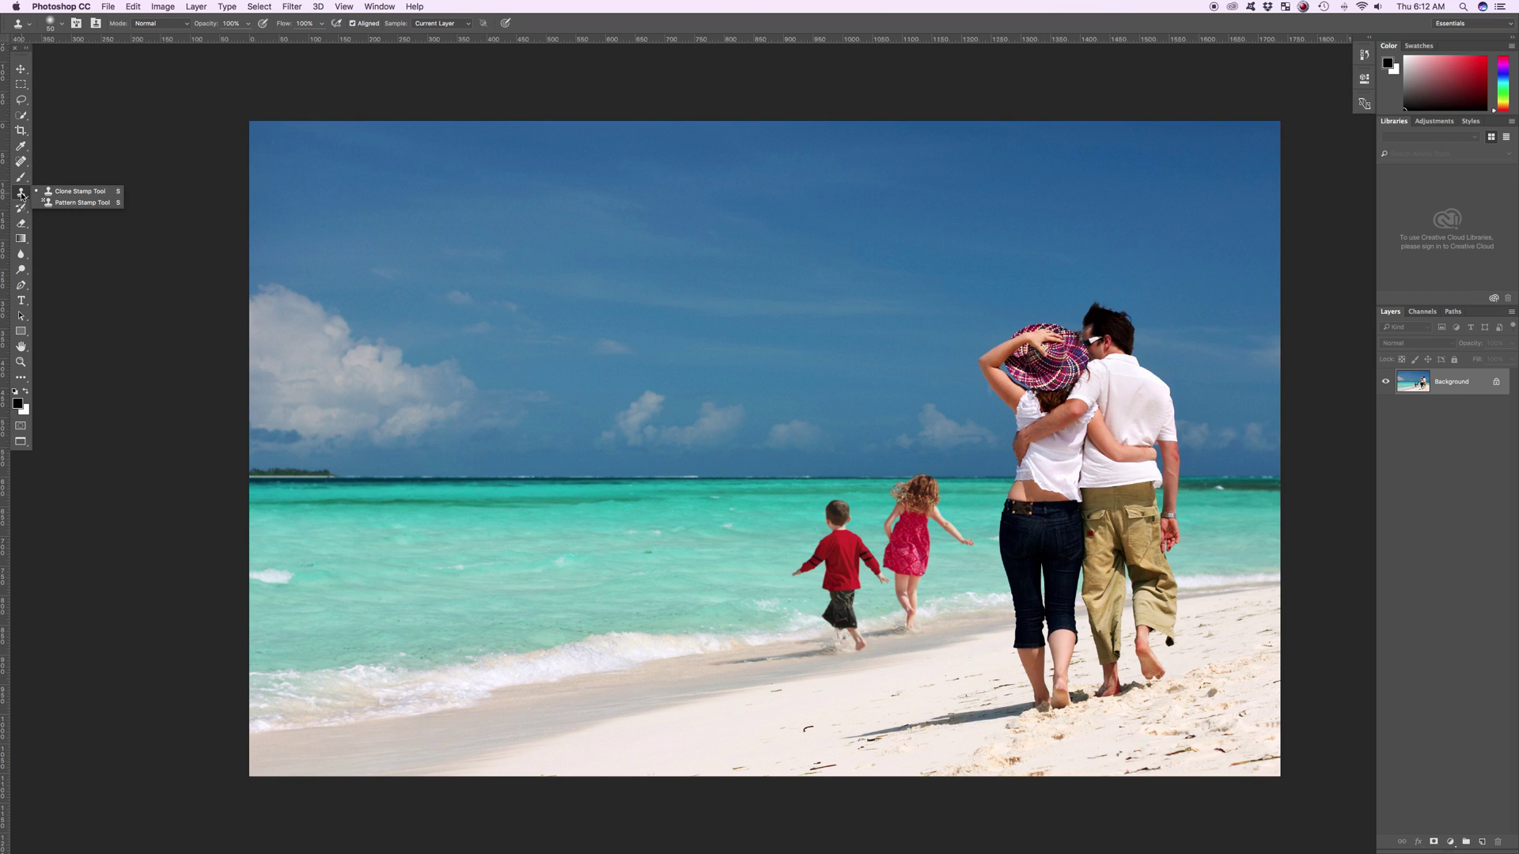
Select the Clone Stamp and give it a Soft Round, 0% hardness brush of about 81 px
left_click(76, 195)
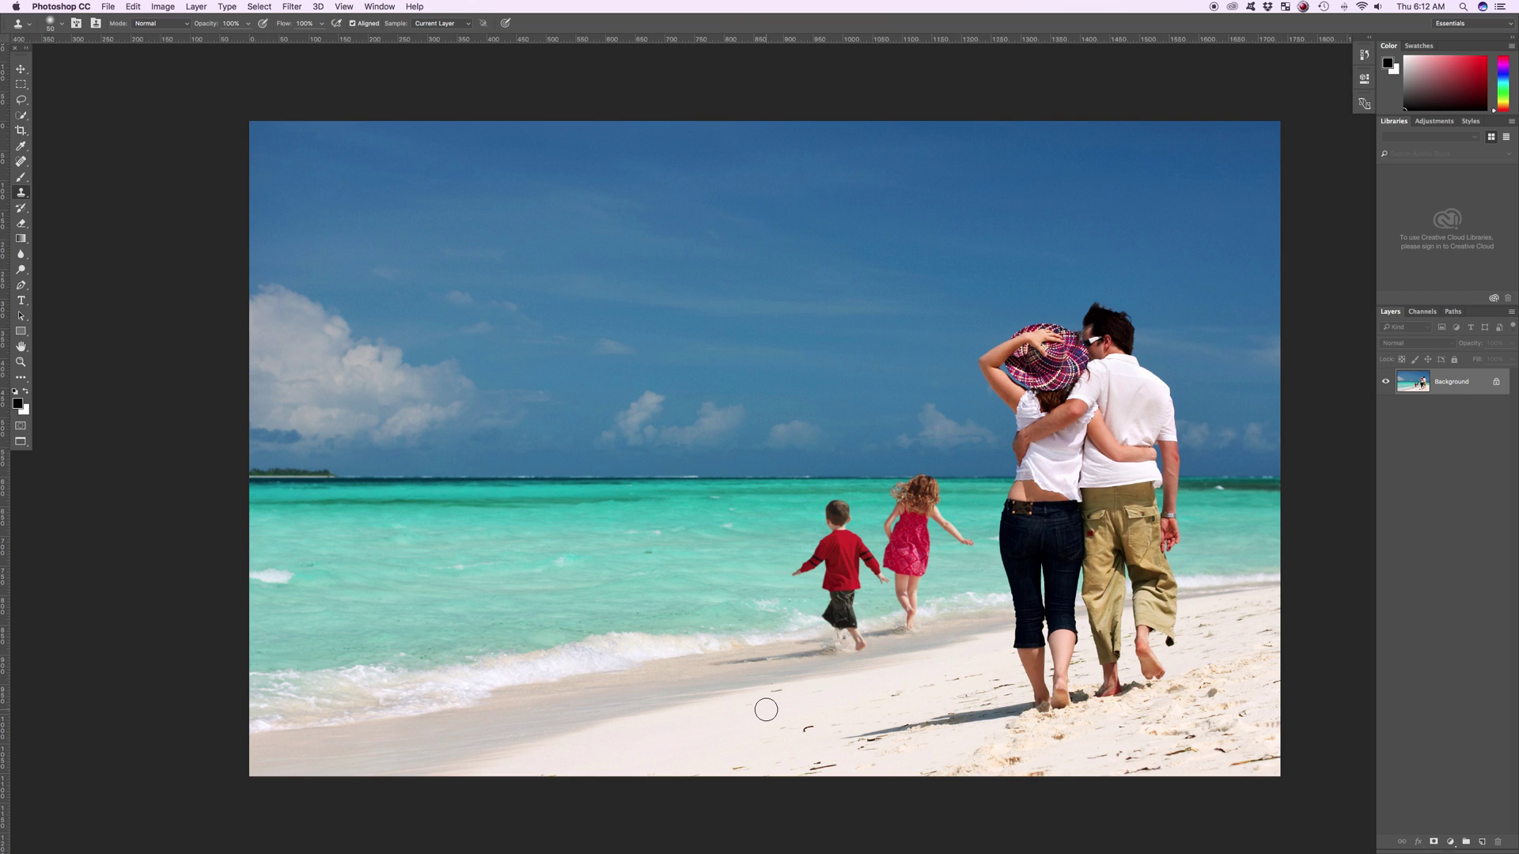
key("bracketright")
key("bracketright")
key("bracketright")
key("bracketright")
key("bracketright")
key("bracketright")
key("bracketright")
key("bracketright")
key("bracketleft")
key("bracketleft")
key("bracketleft")
key("bracketleft")
key("bracketleft")
left_click(62, 23)
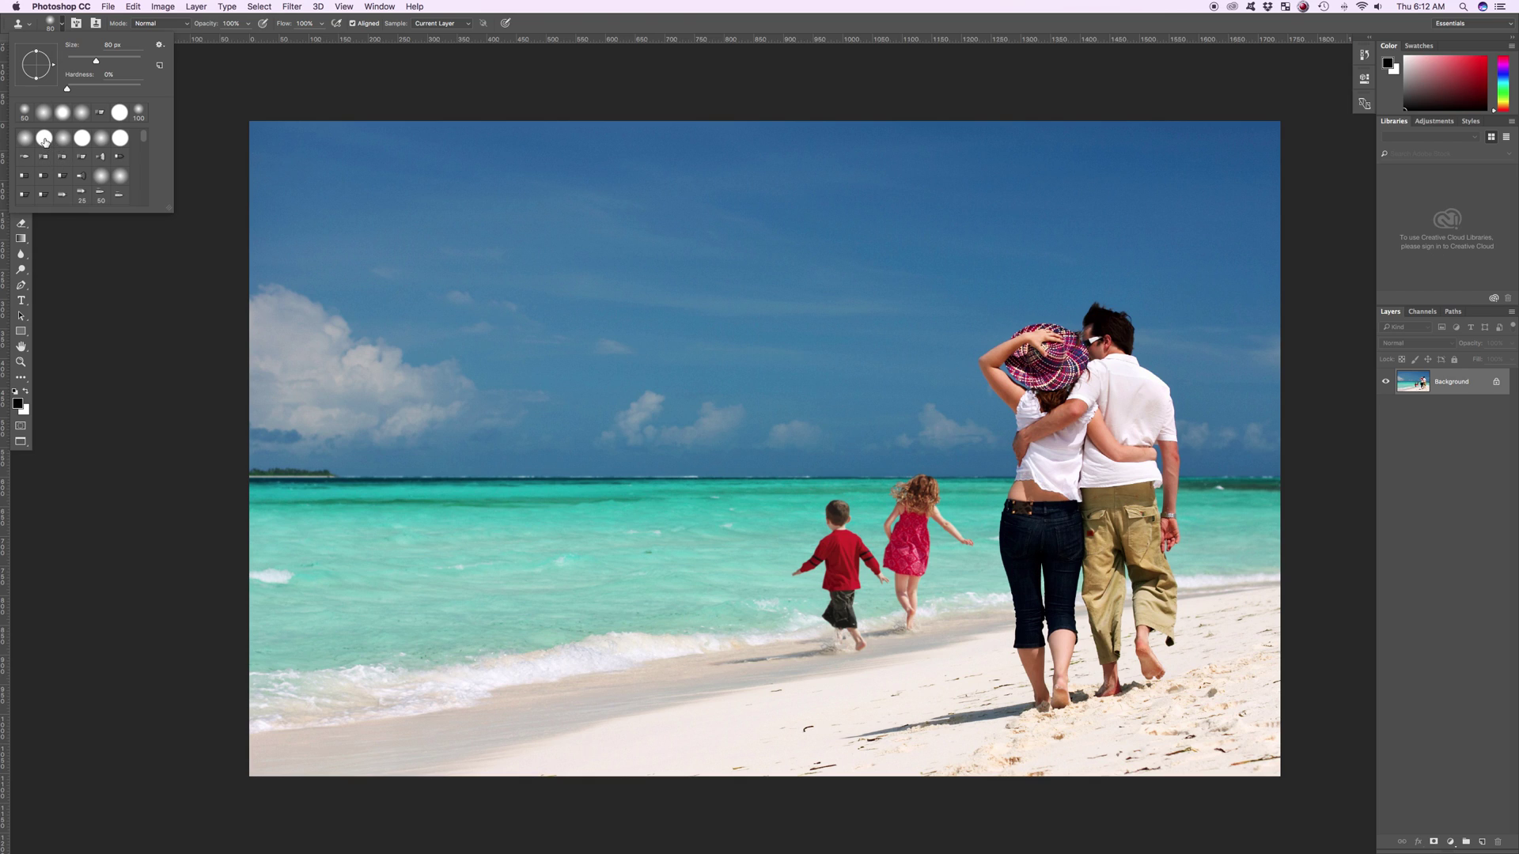
left_click(45, 140)
mouse_move(141, 90)
left_mouse_down()
mouse_move(124, 90)
mouse_move(154, 92)
left_mouse_up()
left_click(63, 139)
mouse_move(67, 92)
left_mouse_down()
mouse_move(87, 92)
mouse_move(56, 92)
mouse_move(101, 60)
left_mouse_up()
type("111")
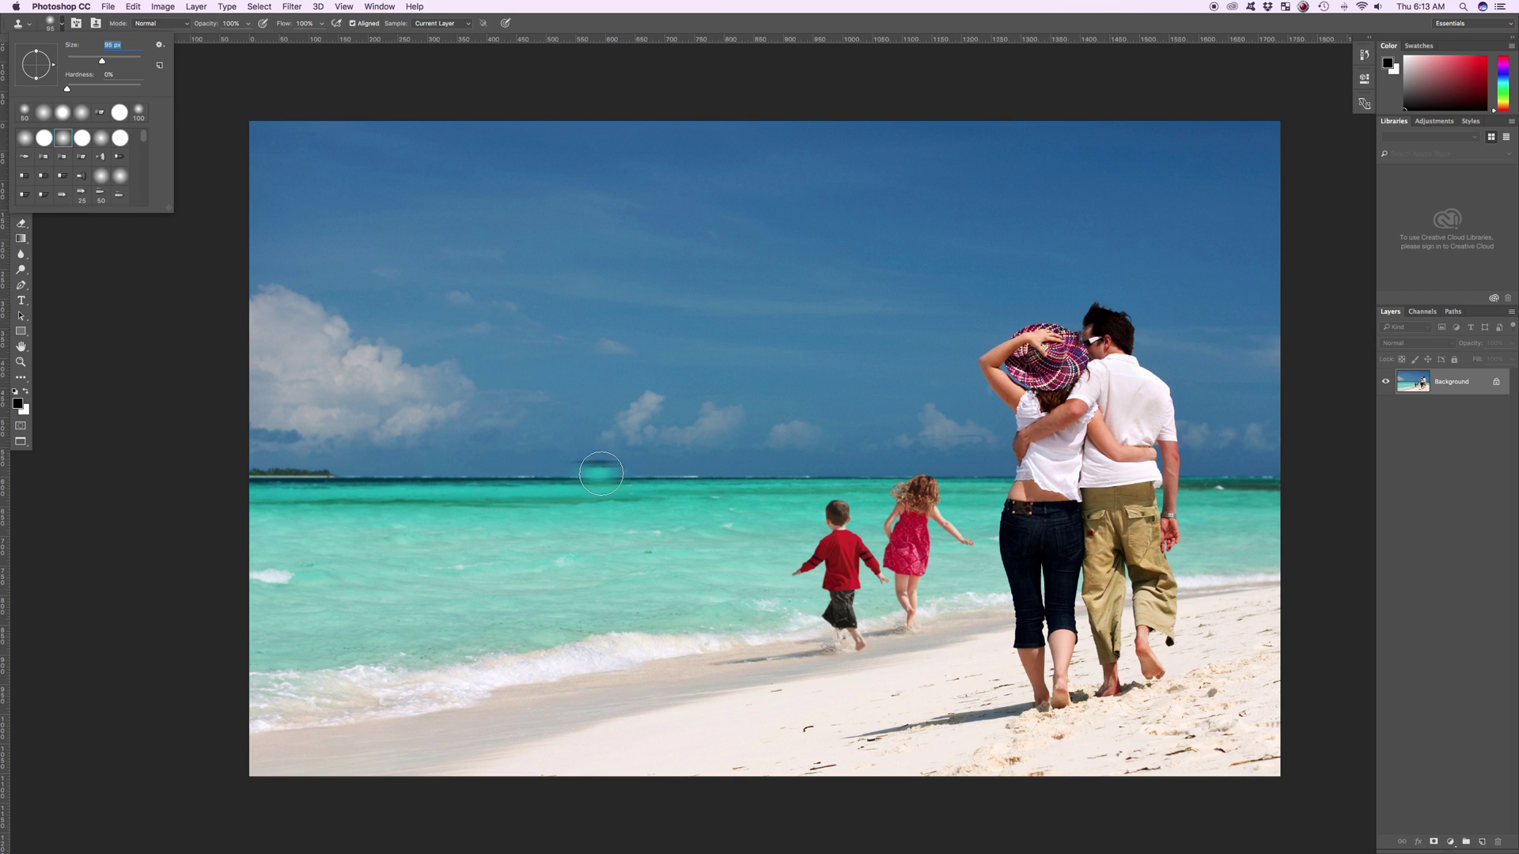
type("111")
left_click_drag(100, 64, 96, 63)
left_click(50, 26)
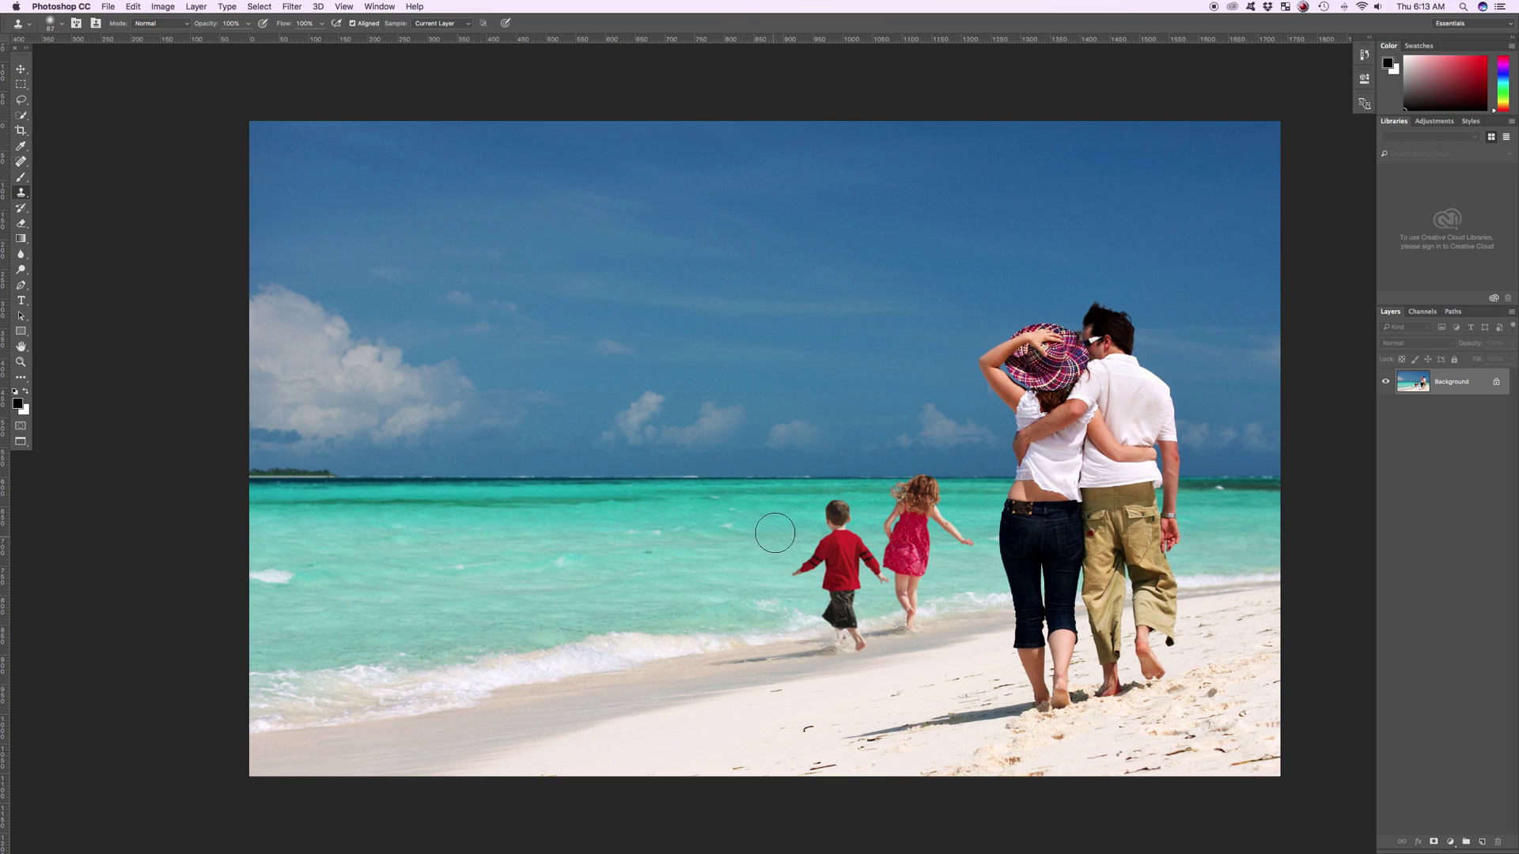
Sample the sea near the horizon as clone source and reduce the brush to 60 px
left_click(801, 568, "alt")
key("bracketleft")
key("bracketleft")
key("bracketleft")
key("bracketleft")
key("bracketleft")
Zoom in on the sand and clone over the faint light streak on the wet sand
key("super+equal")
key("super+equal")
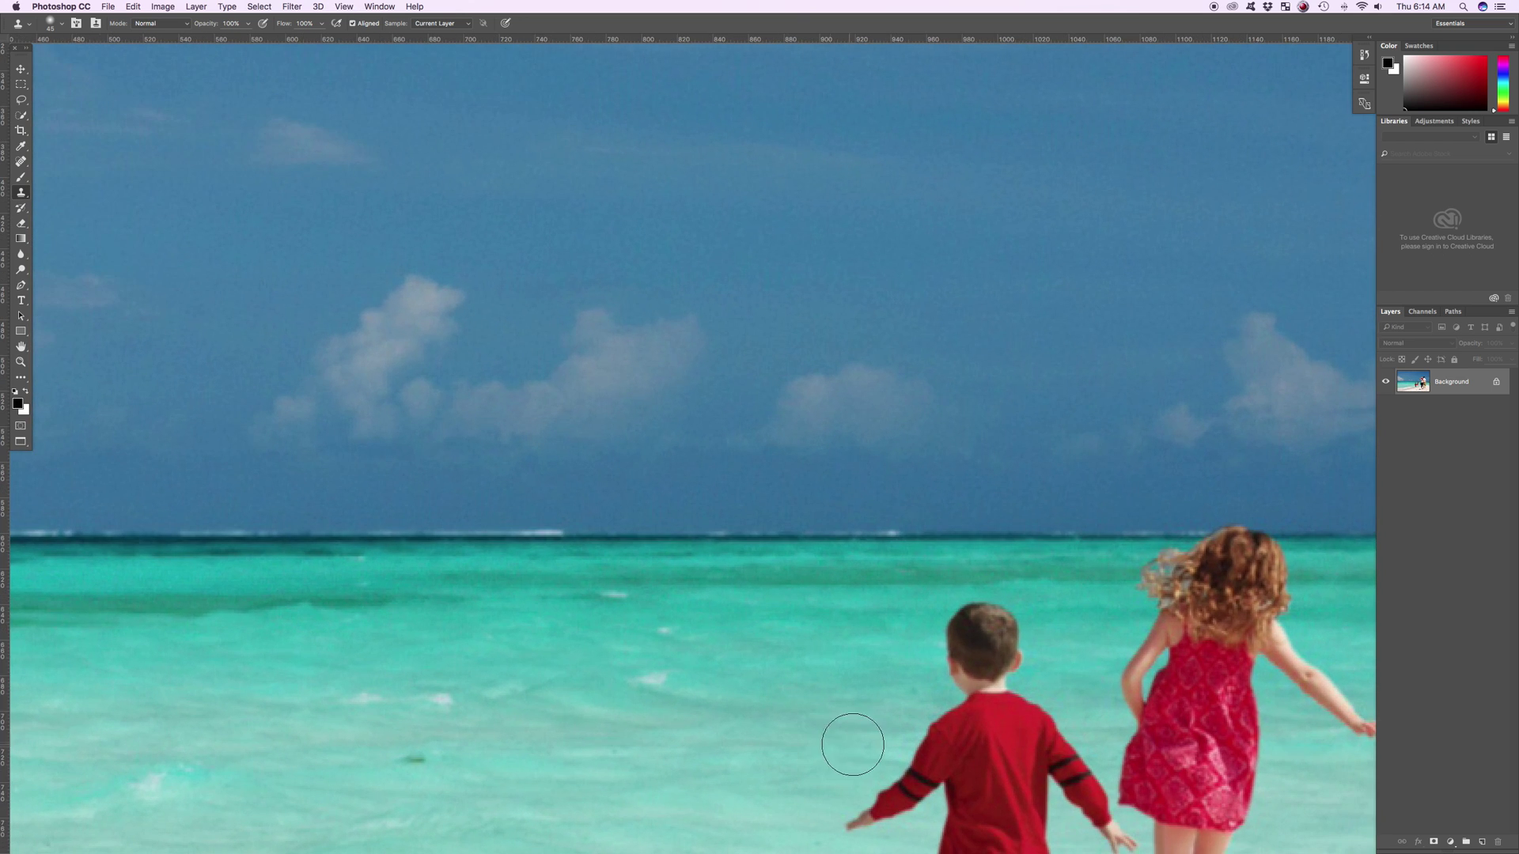
scroll(834, 619, "down", 10)
scroll(834, 480, "down", 5)
scroll(833, 480, "right", 2)
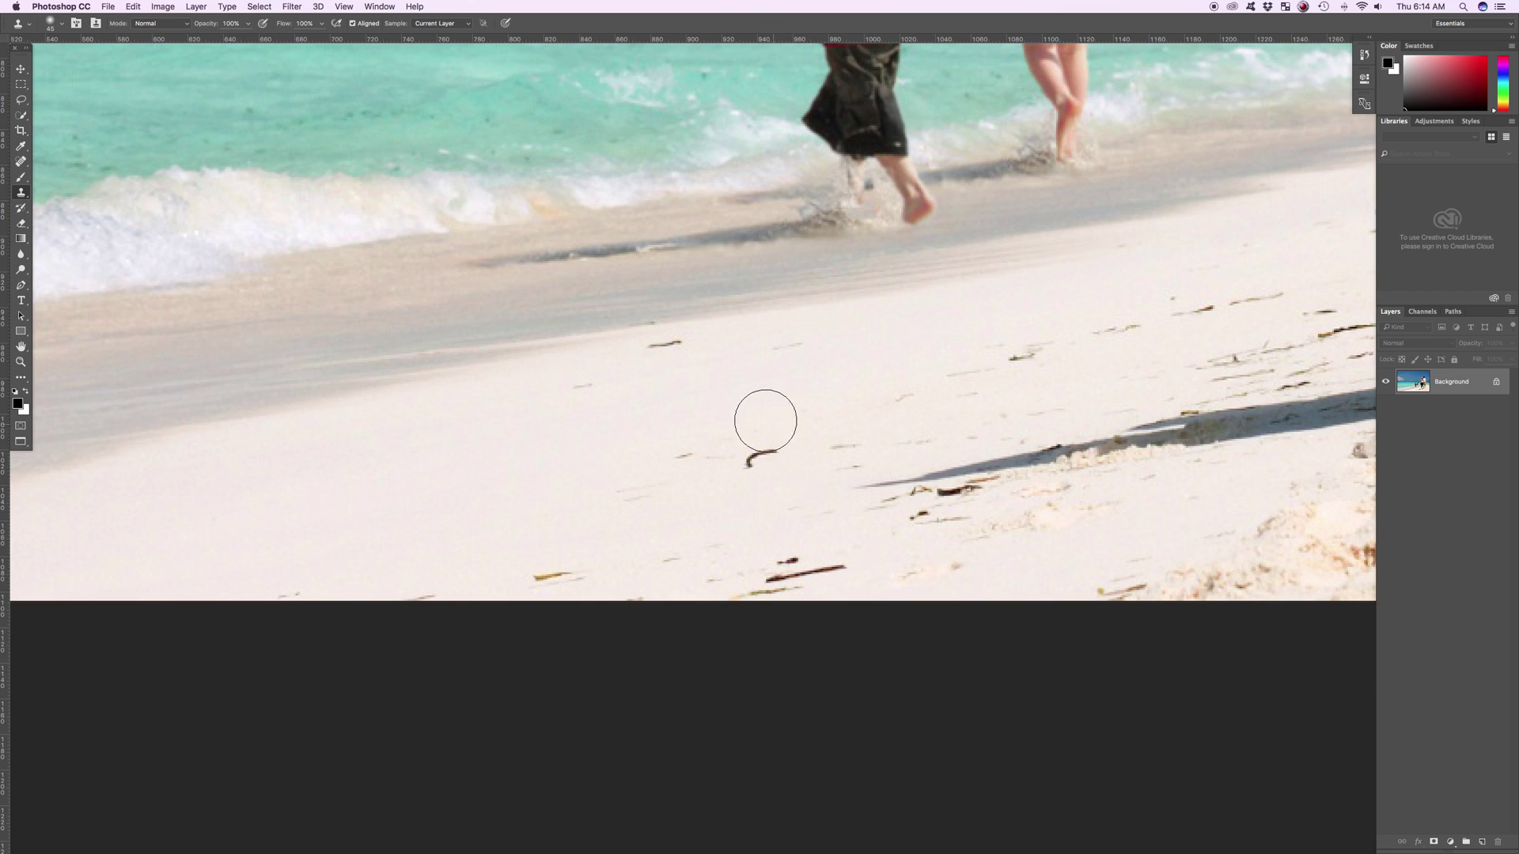
left_click(886, 405)
key("super+z")
left_click(749, 451)
key("super+z")
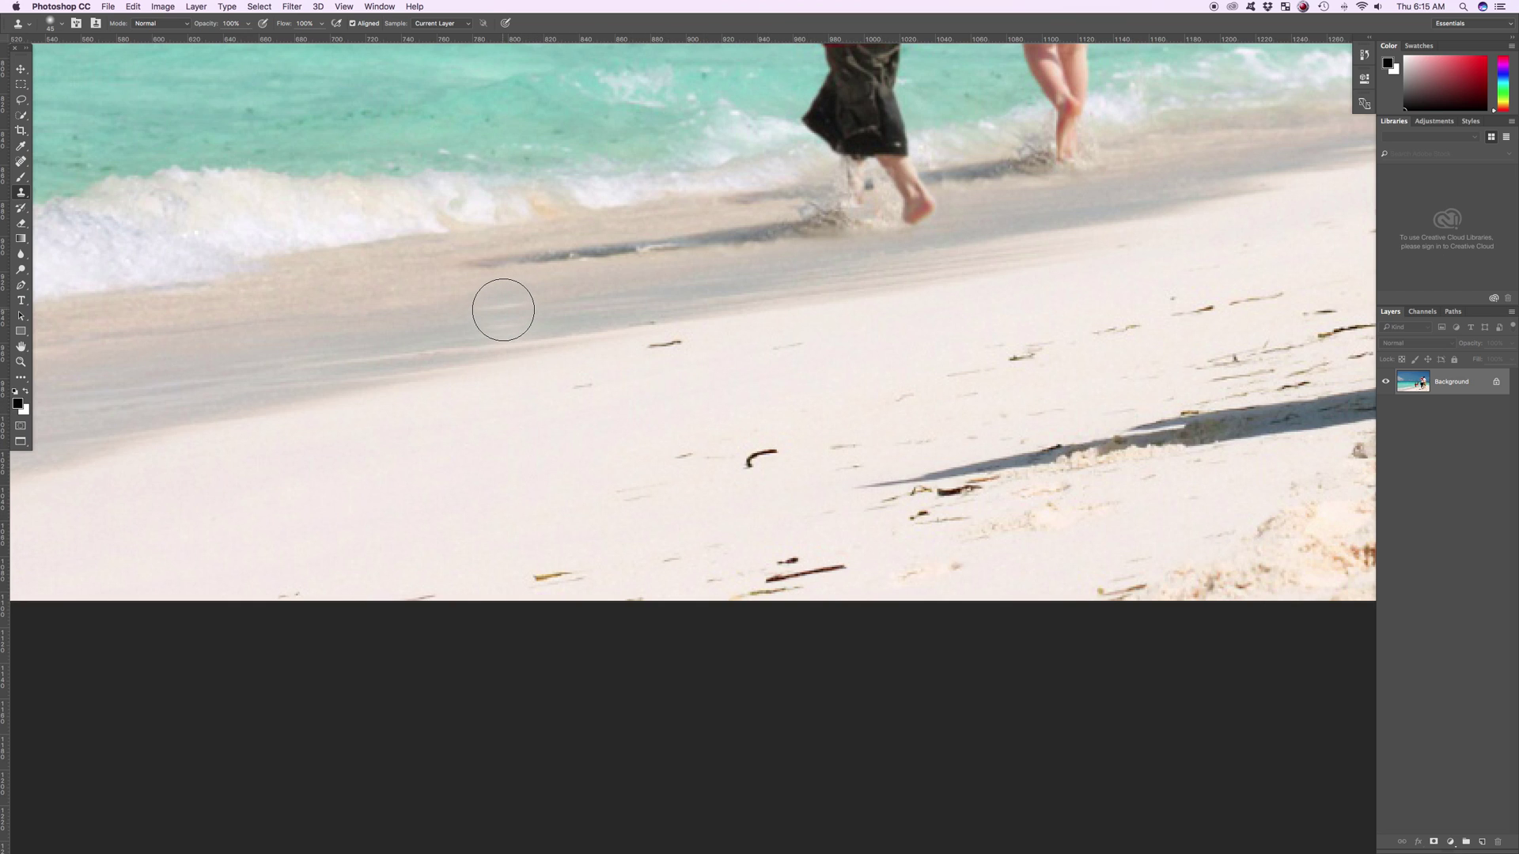
left_click(503, 309)
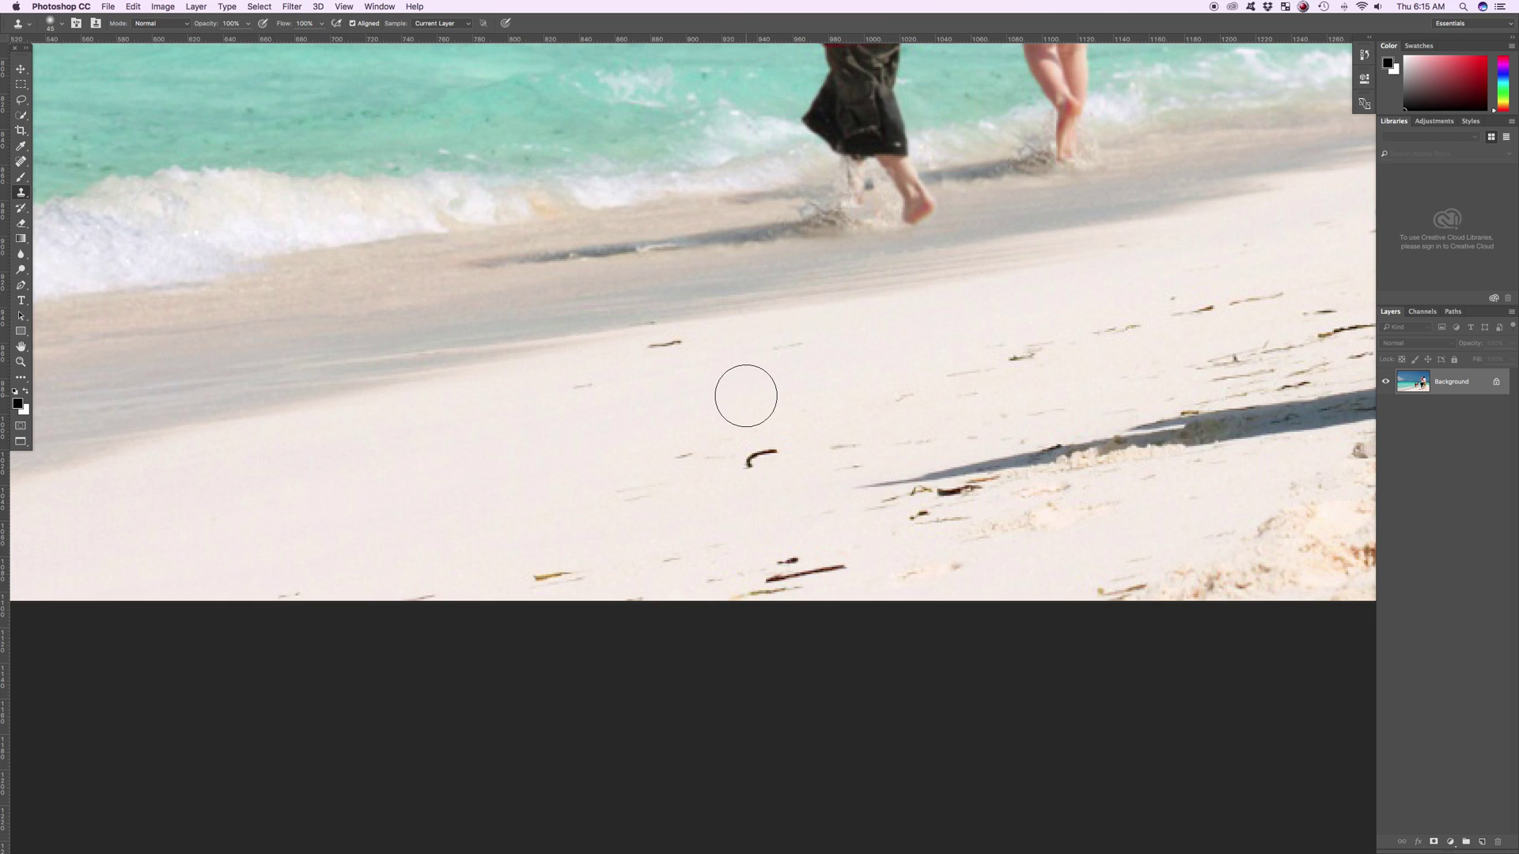
key("alt")
key("alt")
Clone clean sand over the dark seaweed stick and its trace, undoing a misplaced stroke
left_click_drag(752, 440, 767, 455)
left_click(764, 456)
left_click(745, 458)
left_click_drag(769, 478, 751, 509)
key("super+alt+z")
key("super+alt+z")
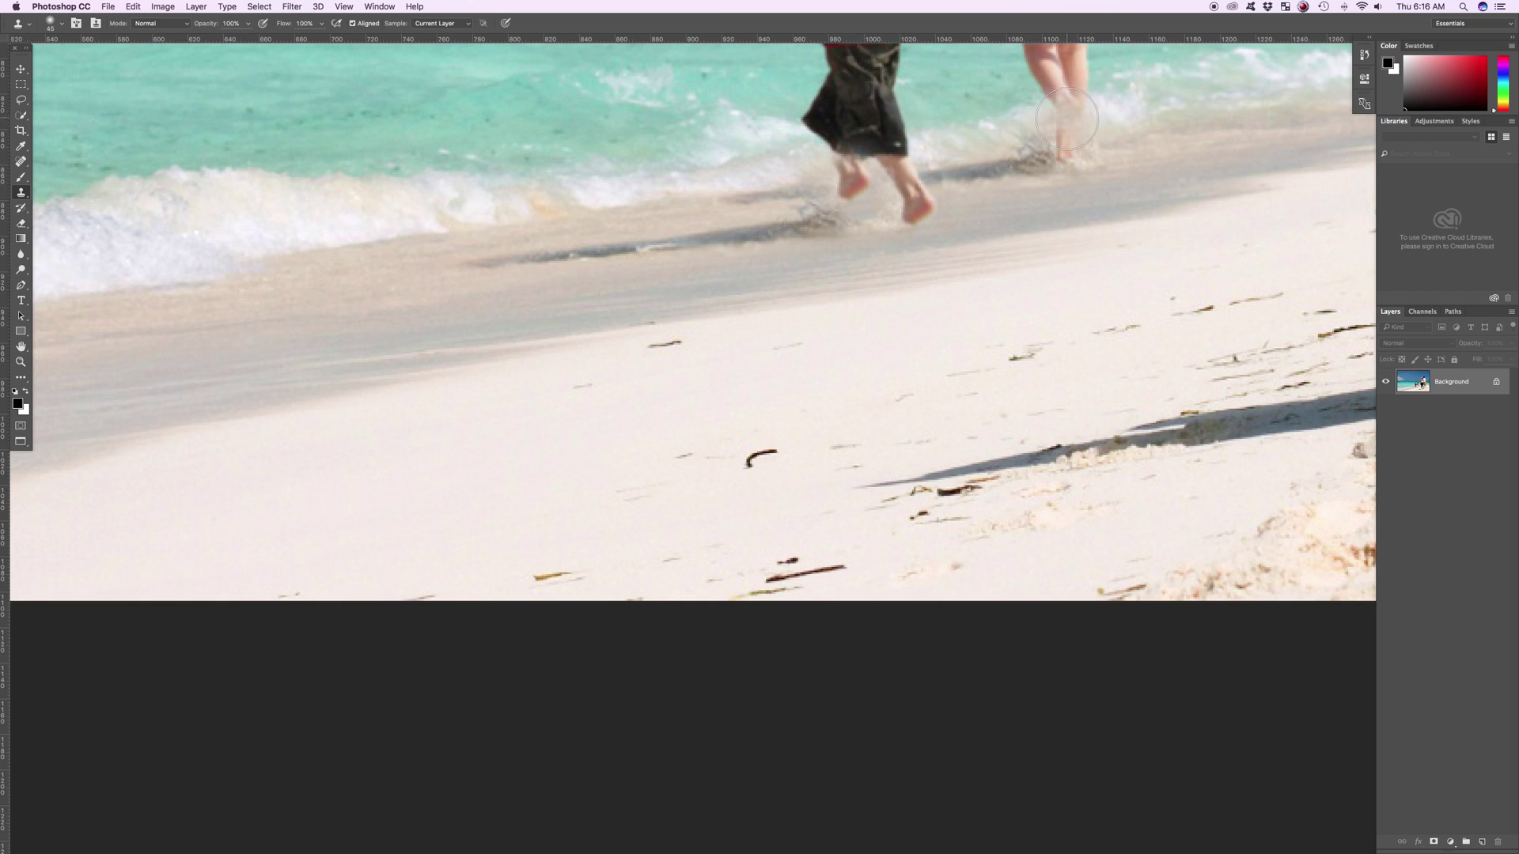
Try cloning over the runners' feet and a seaweed piece, then undo both attempts
left_click(918, 205, "alt")
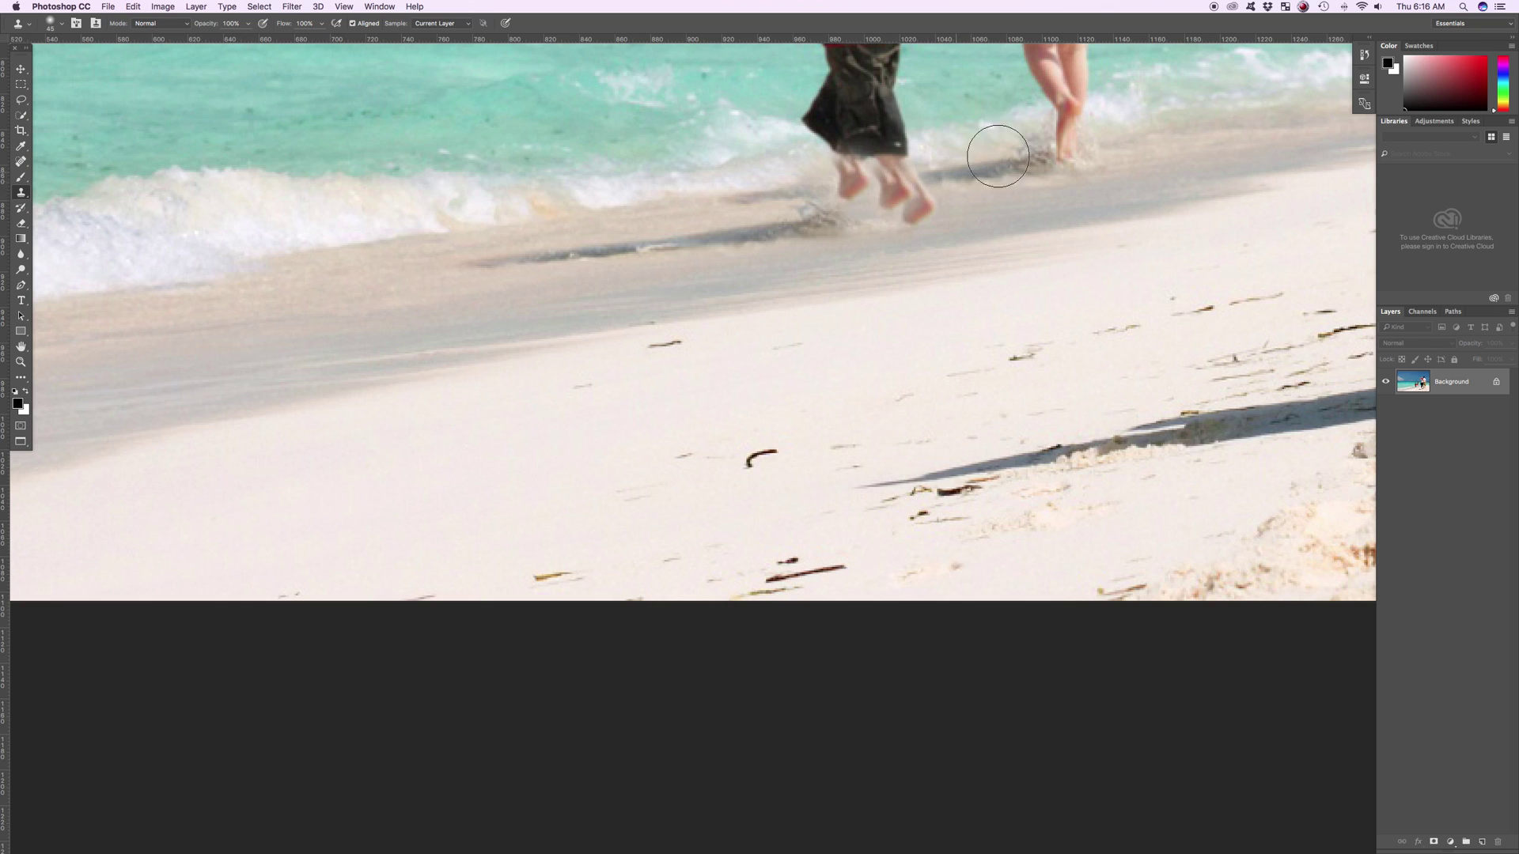
left_click_drag(1071, 118, 1048, 136)
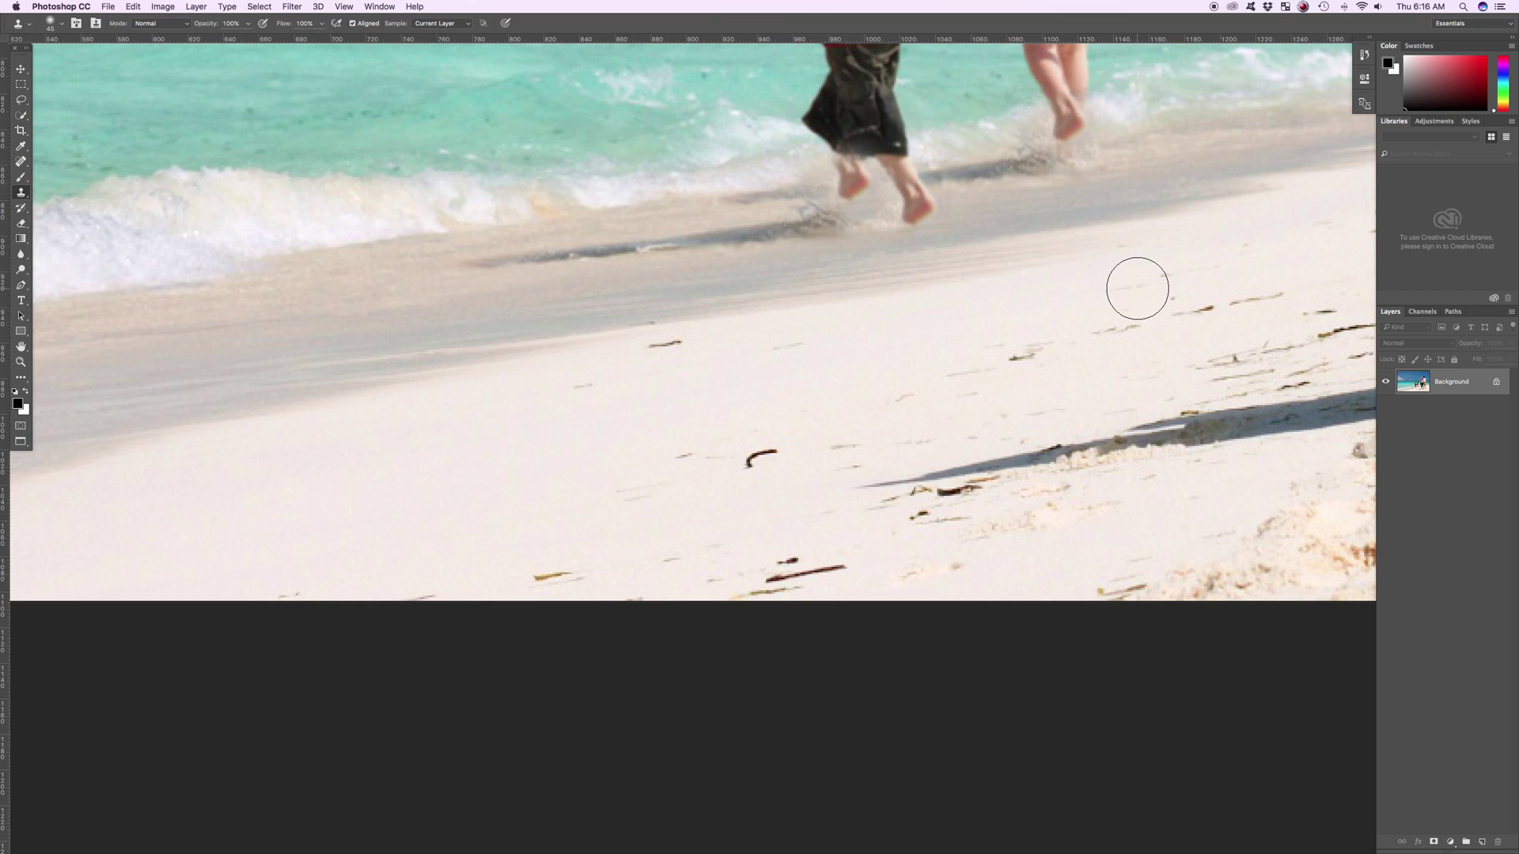
key("super+z")
key("super+z")
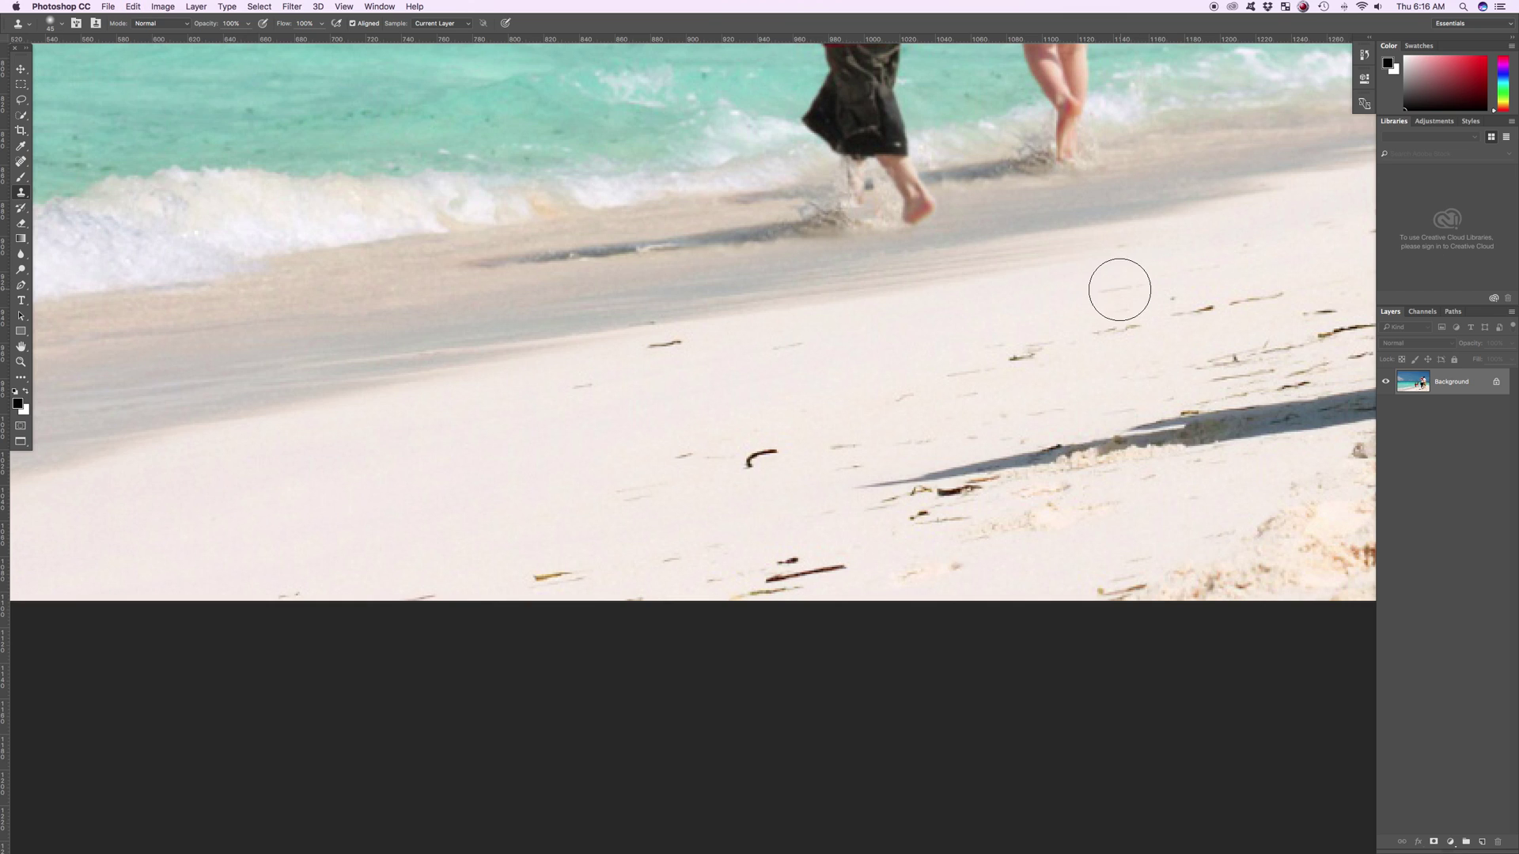
mouse_move(761, 462)
left_mouse_down()
mouse_move(765, 440)
mouse_move(752, 448)
left_mouse_up()
key("super+z")
key("super+z")
key("super+z")
With a 30 px brush, clone clean sand over the curved seaweed mark, yellow stick and dark stick
key("bracketleft")
key("bracketleft")
key("bracketleft")
left_click(770, 398, "alt")
mouse_move(773, 444)
left_mouse_down()
mouse_move(747, 462)
mouse_move(769, 458)
left_mouse_up()
left_click(527, 552, "alt")
left_click_drag(526, 571, 589, 576)
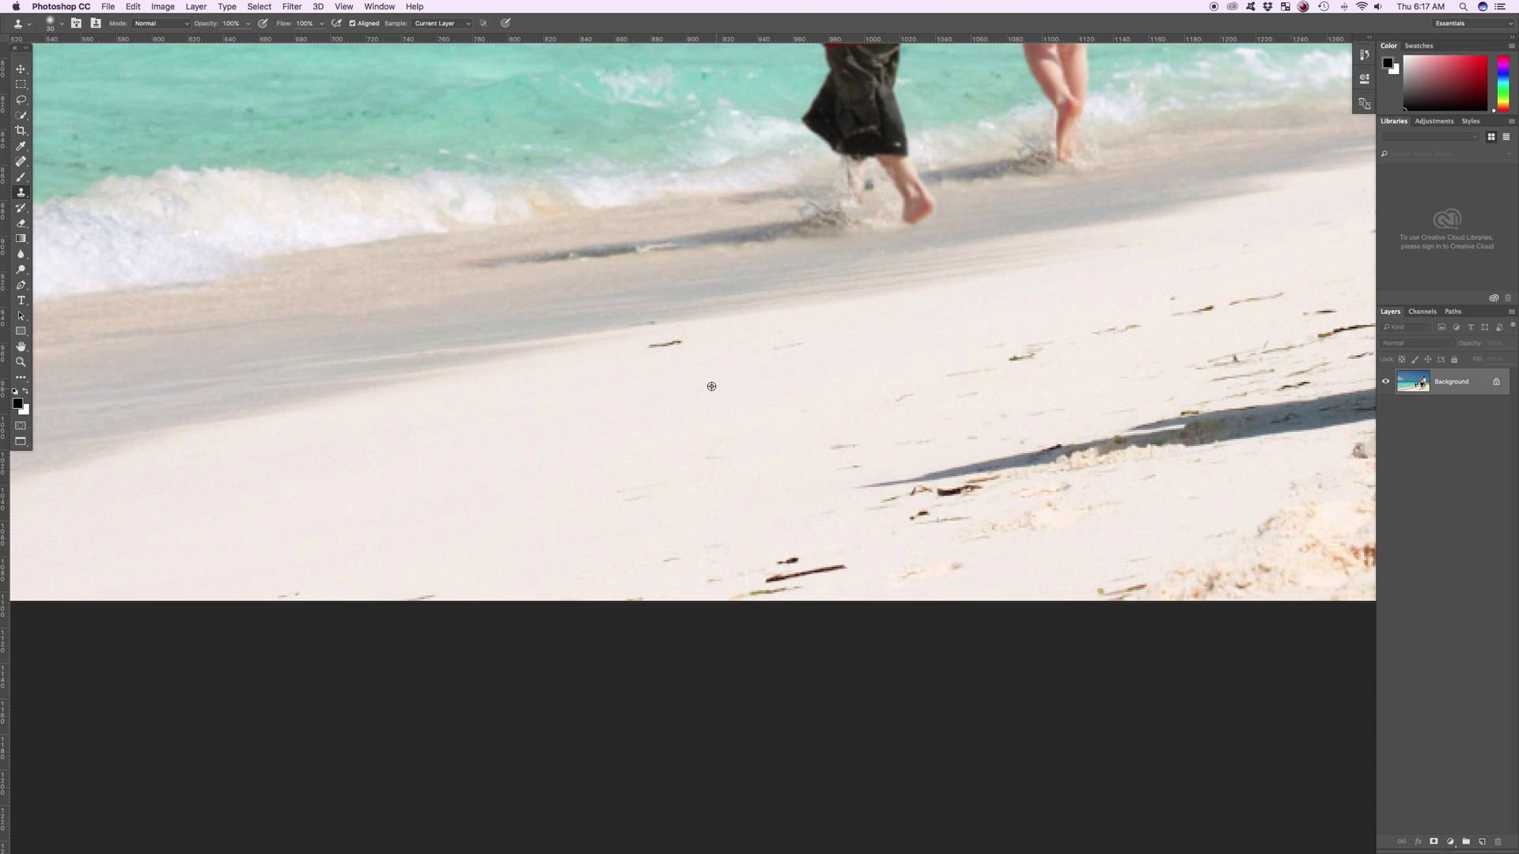
left_click(711, 386, "alt")
left_click_drag(661, 363, 669, 348)
left_click_drag(820, 247, 708, 543)
Enlarge the brush to 40 px and clone water sampled beside the boy over his head
scroll(778, 201, "up", 5)
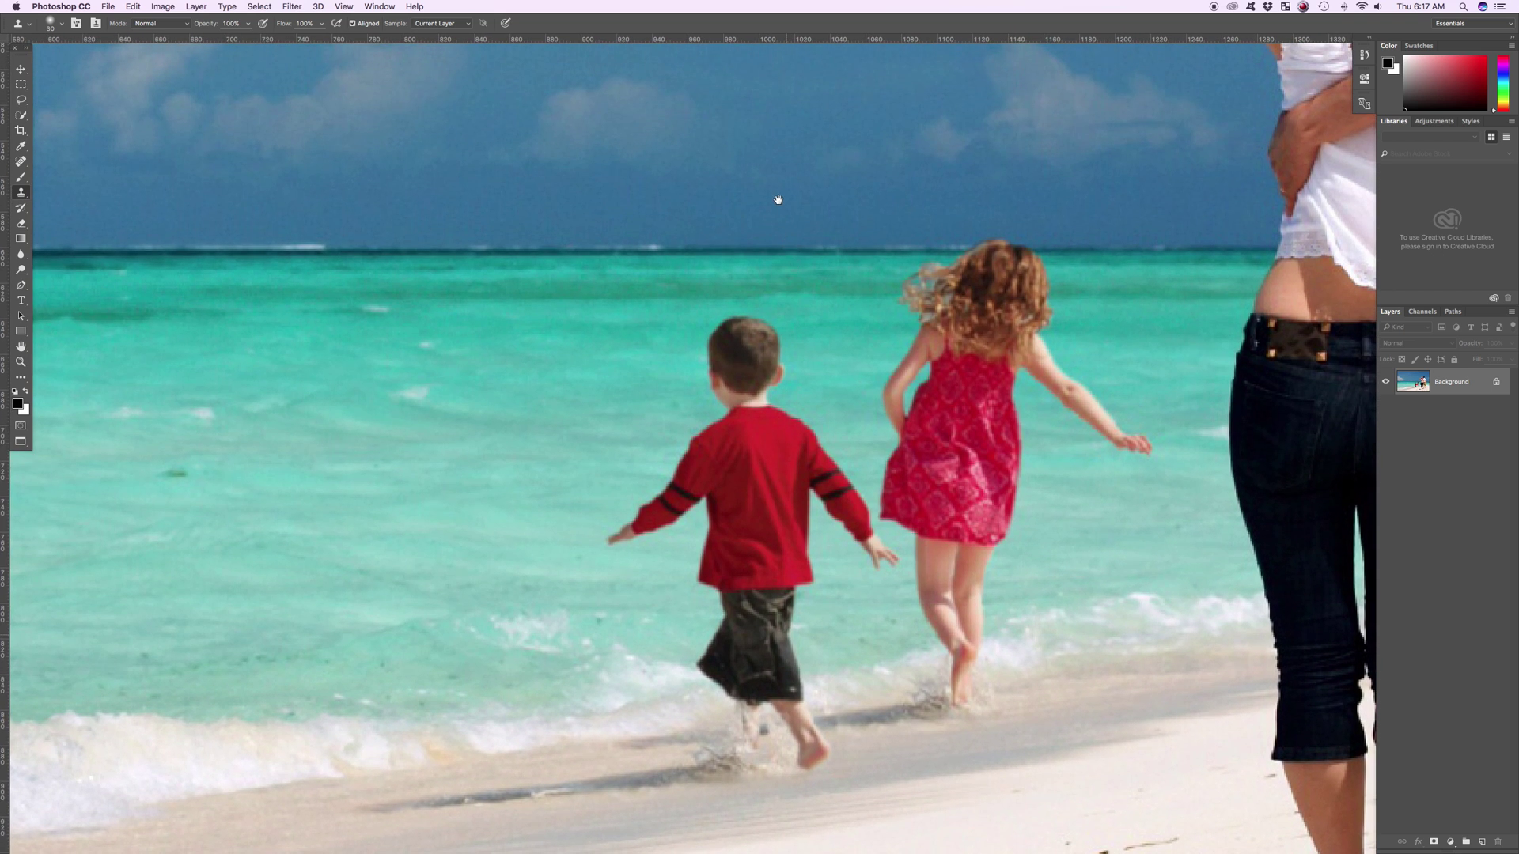
scroll(779, 200, "down", 2)
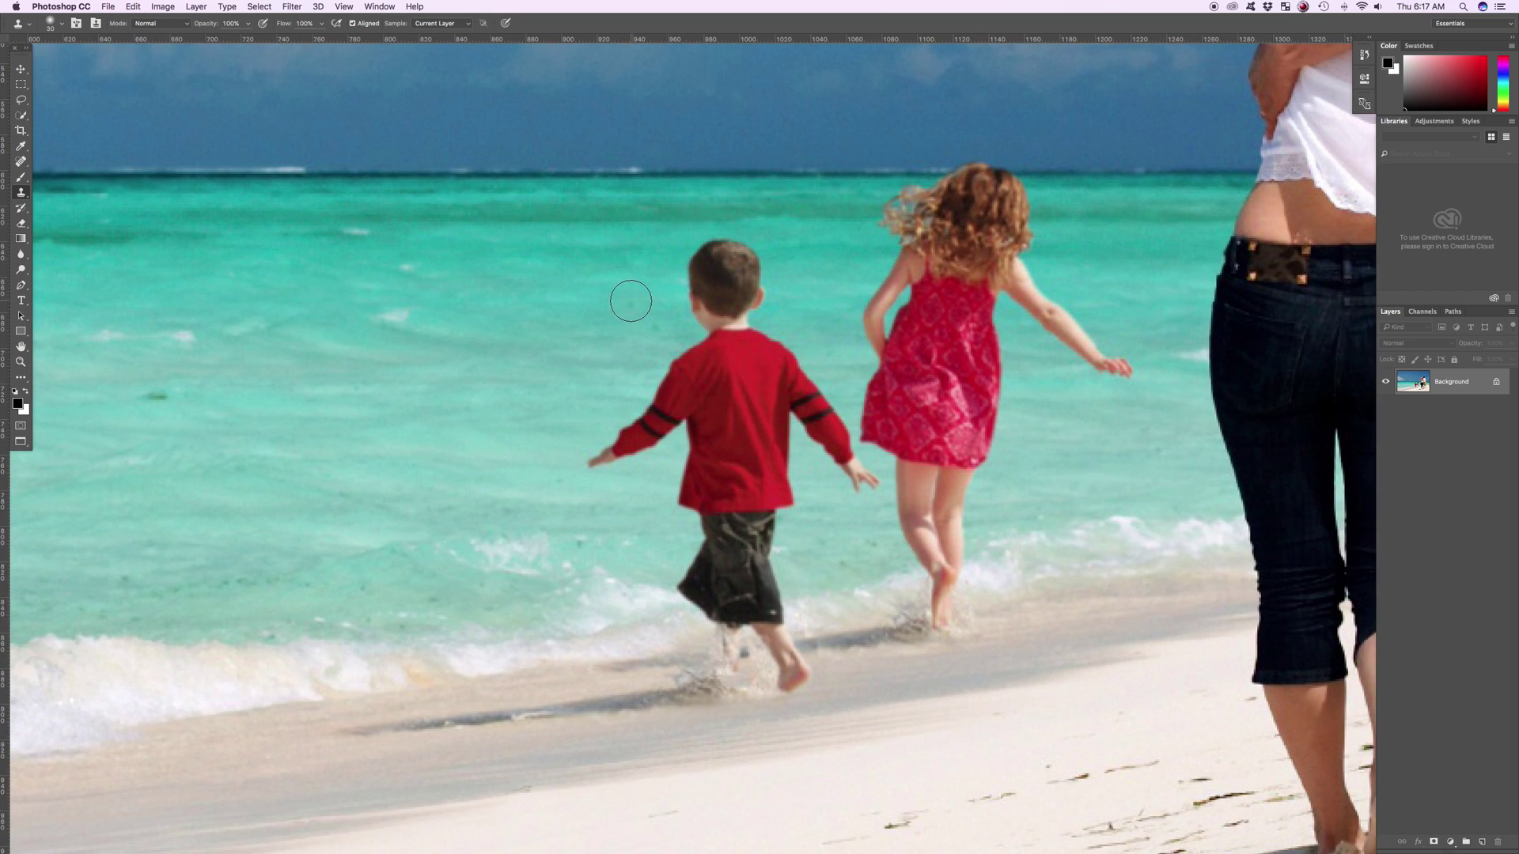
key("bracketright")
key("bracketright")
left_click(637, 293, "alt")
mouse_move(702, 258)
left_mouse_down()
mouse_move(716, 261)
mouse_move(704, 310)
mouse_move(706, 252)
mouse_move(756, 261)
mouse_move(736, 297)
mouse_move(690, 291)
mouse_move(723, 320)
mouse_move(773, 264)
mouse_move(786, 271)
left_mouse_up()
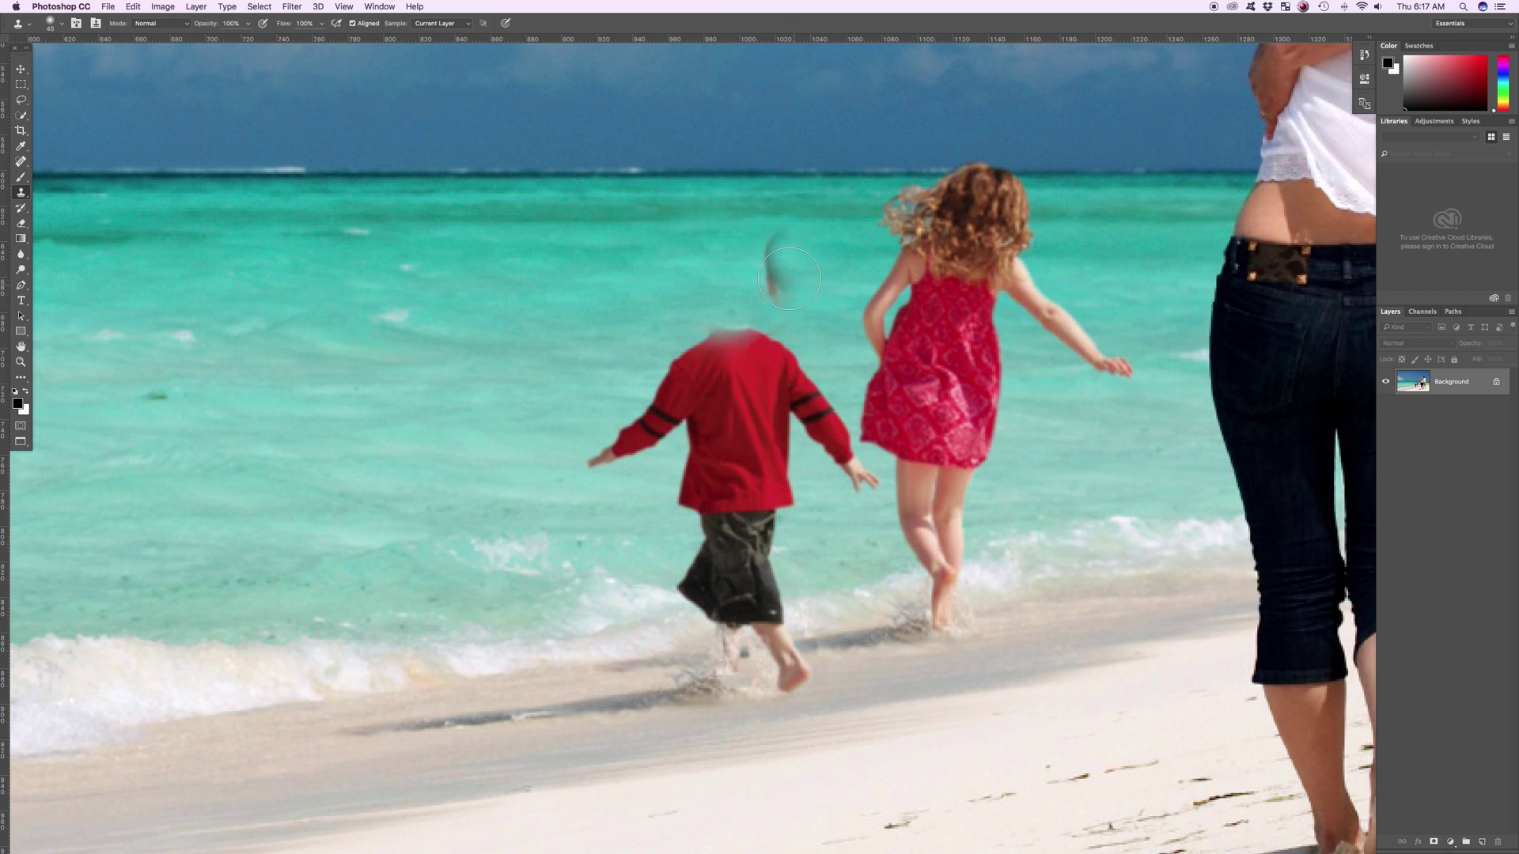
key("F12")
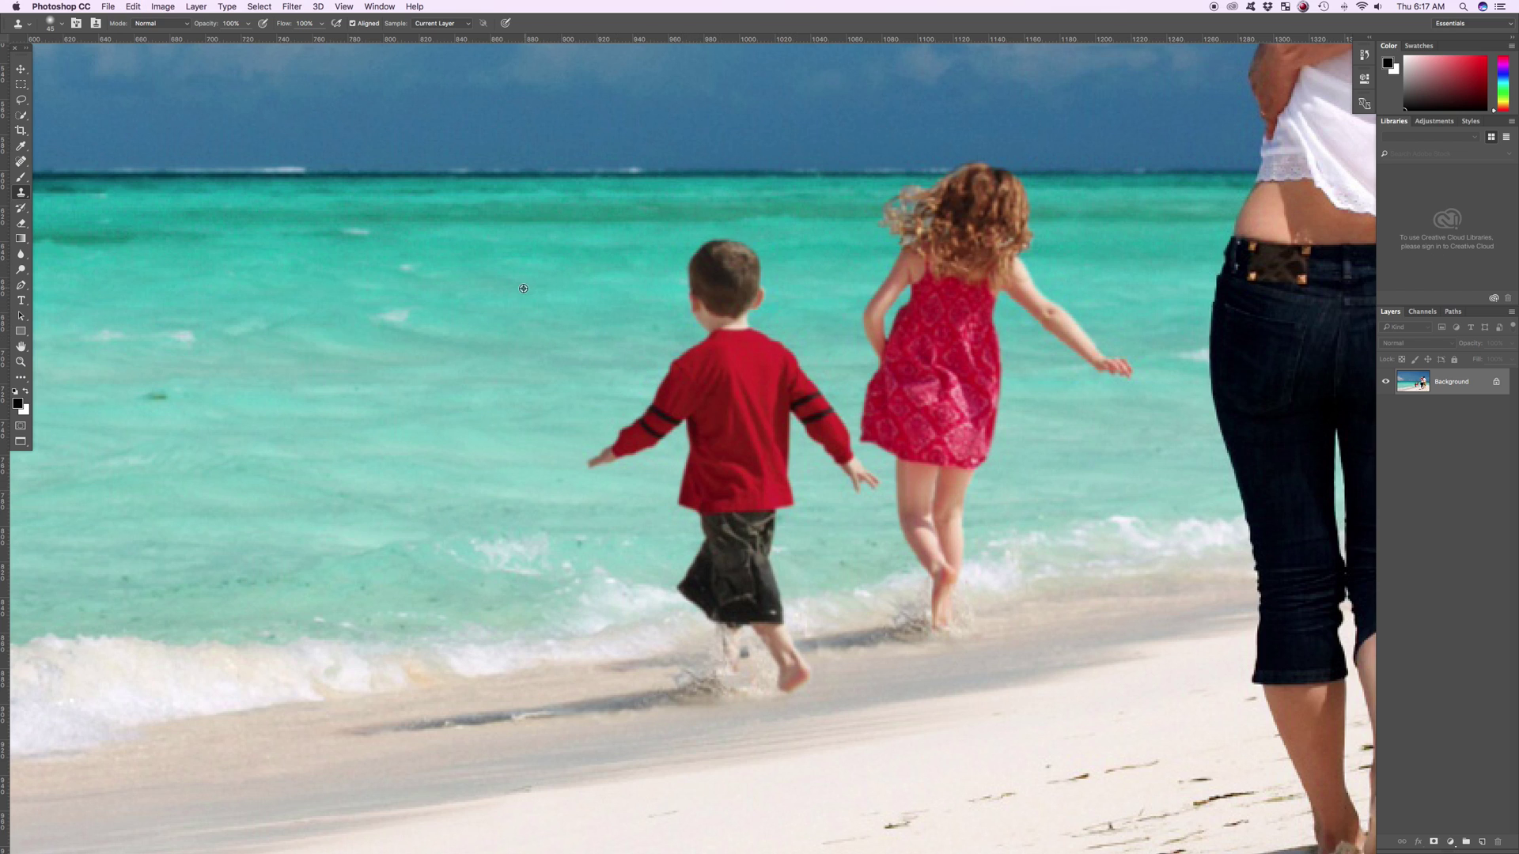
mouse_move(707, 273)
left_mouse_down()
mouse_move(716, 253)
mouse_move(733, 270)
mouse_move(716, 291)
mouse_move(732, 297)
mouse_move(704, 341)
mouse_move(758, 345)
left_mouse_up()
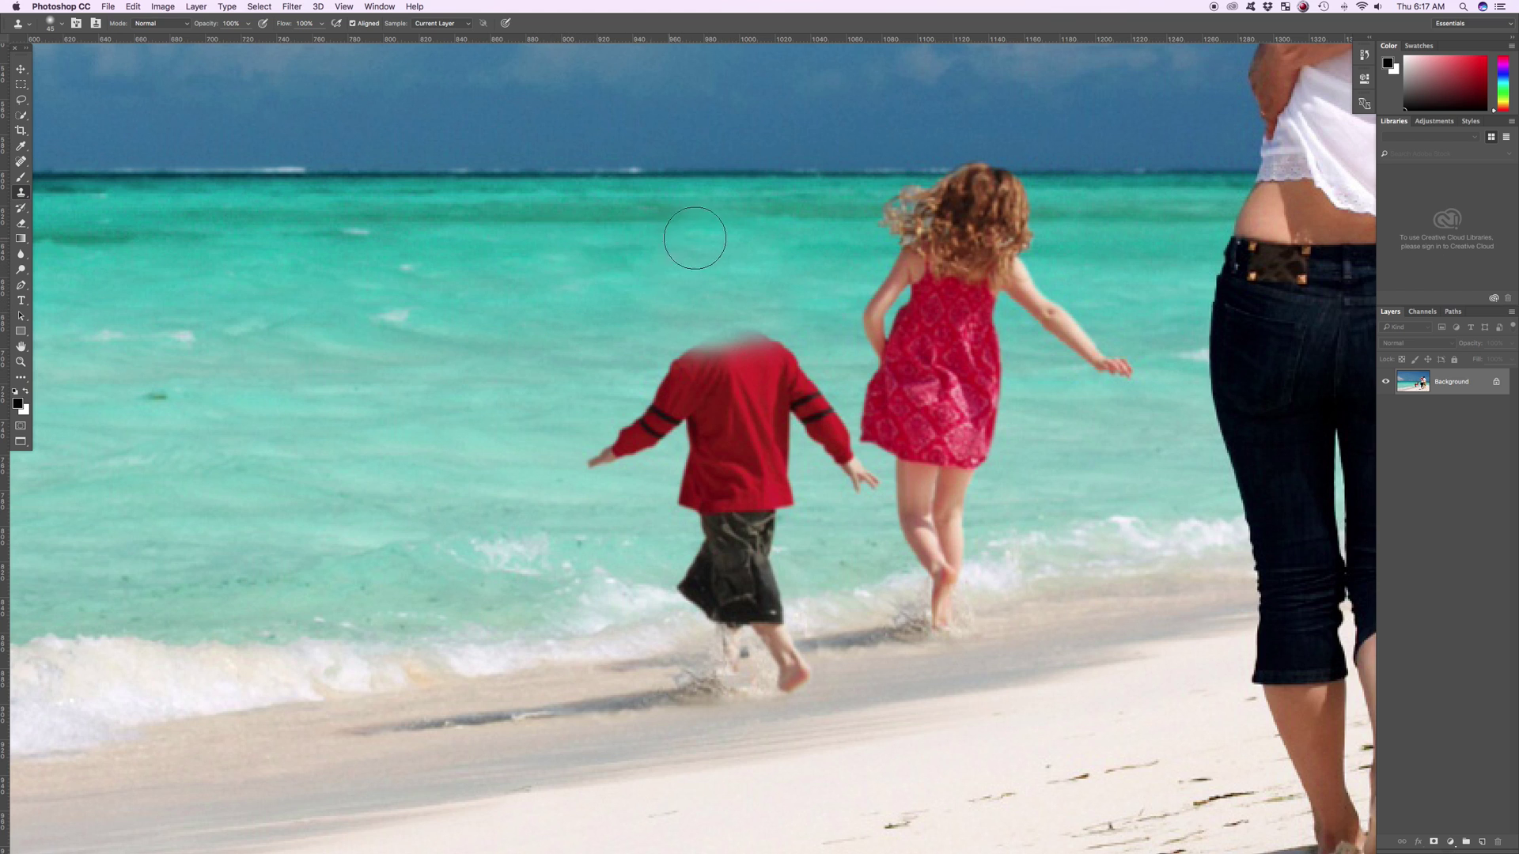
left_click(870, 237, "alt")
left_click(754, 356)
left_click(751, 360)
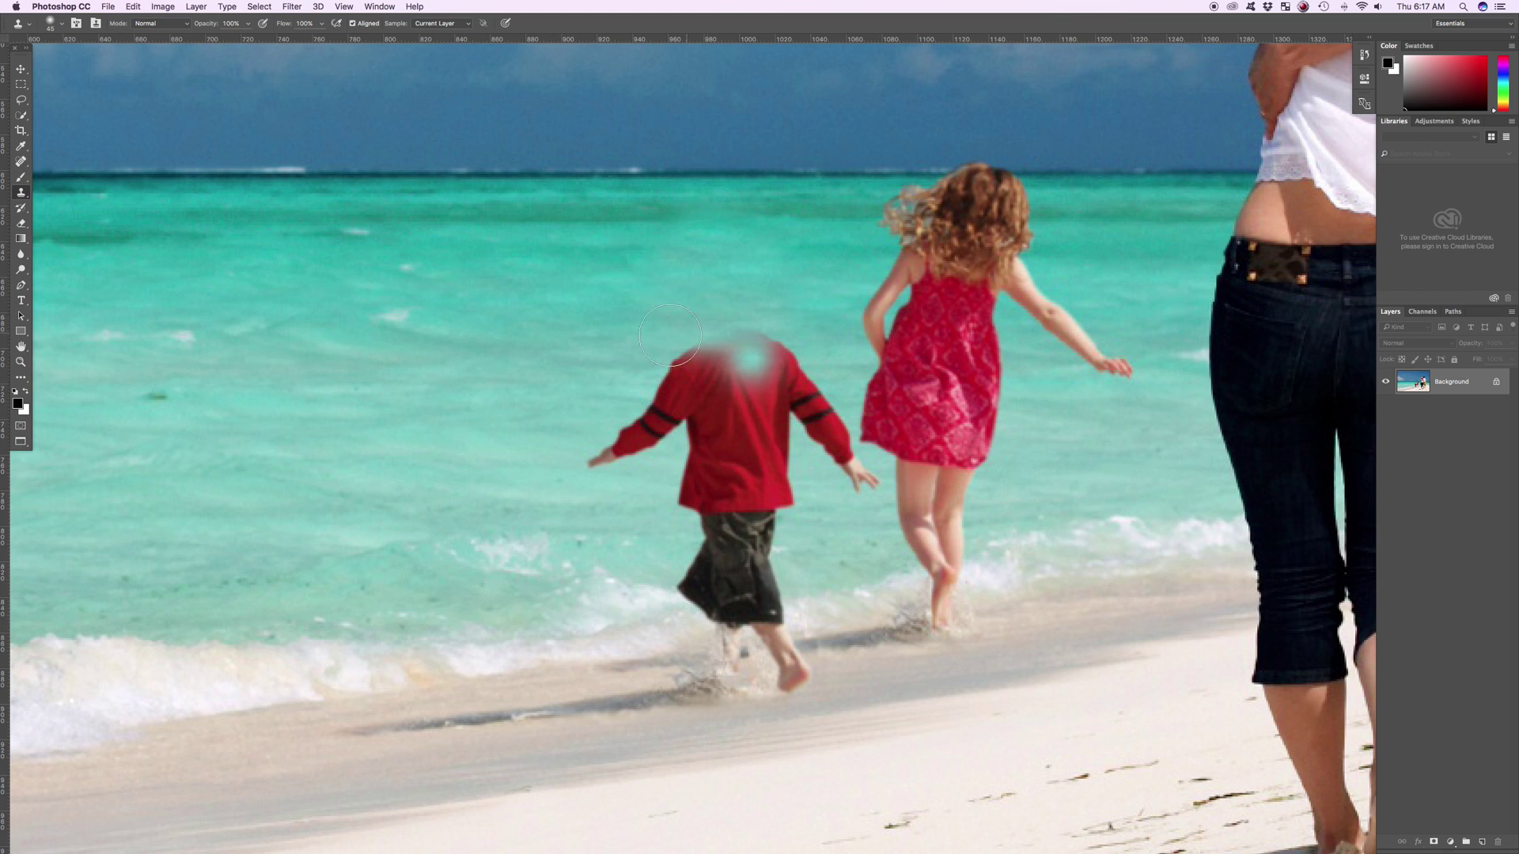
key("super+z")
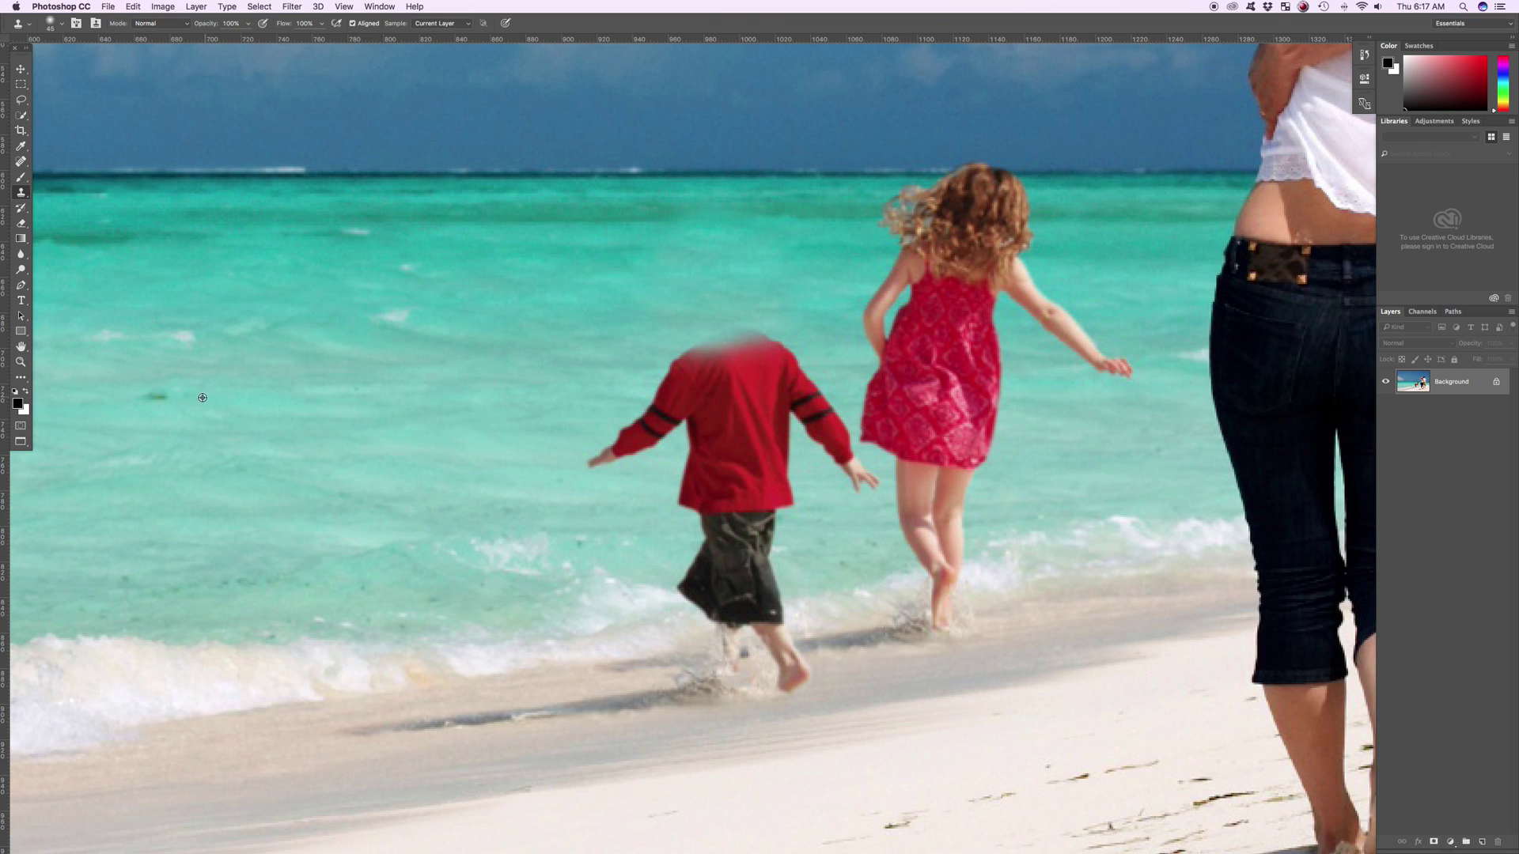
left_click(151, 394, "alt")
left_click(421, 336)
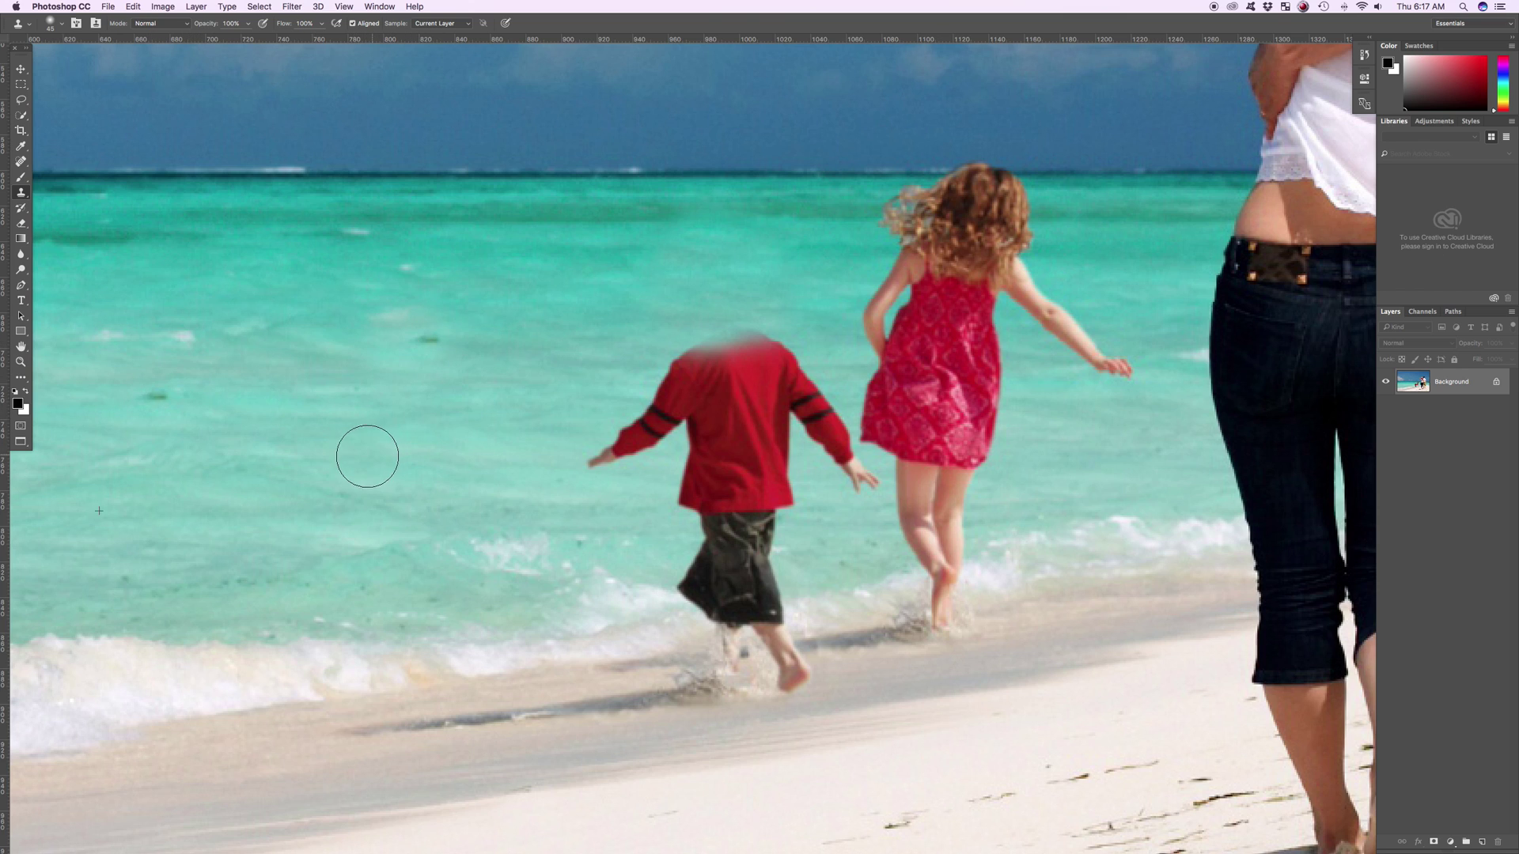
left_click(161, 397, "alt")
left_click(439, 468)
left_click(185, 383, "alt")
left_click(275, 288)
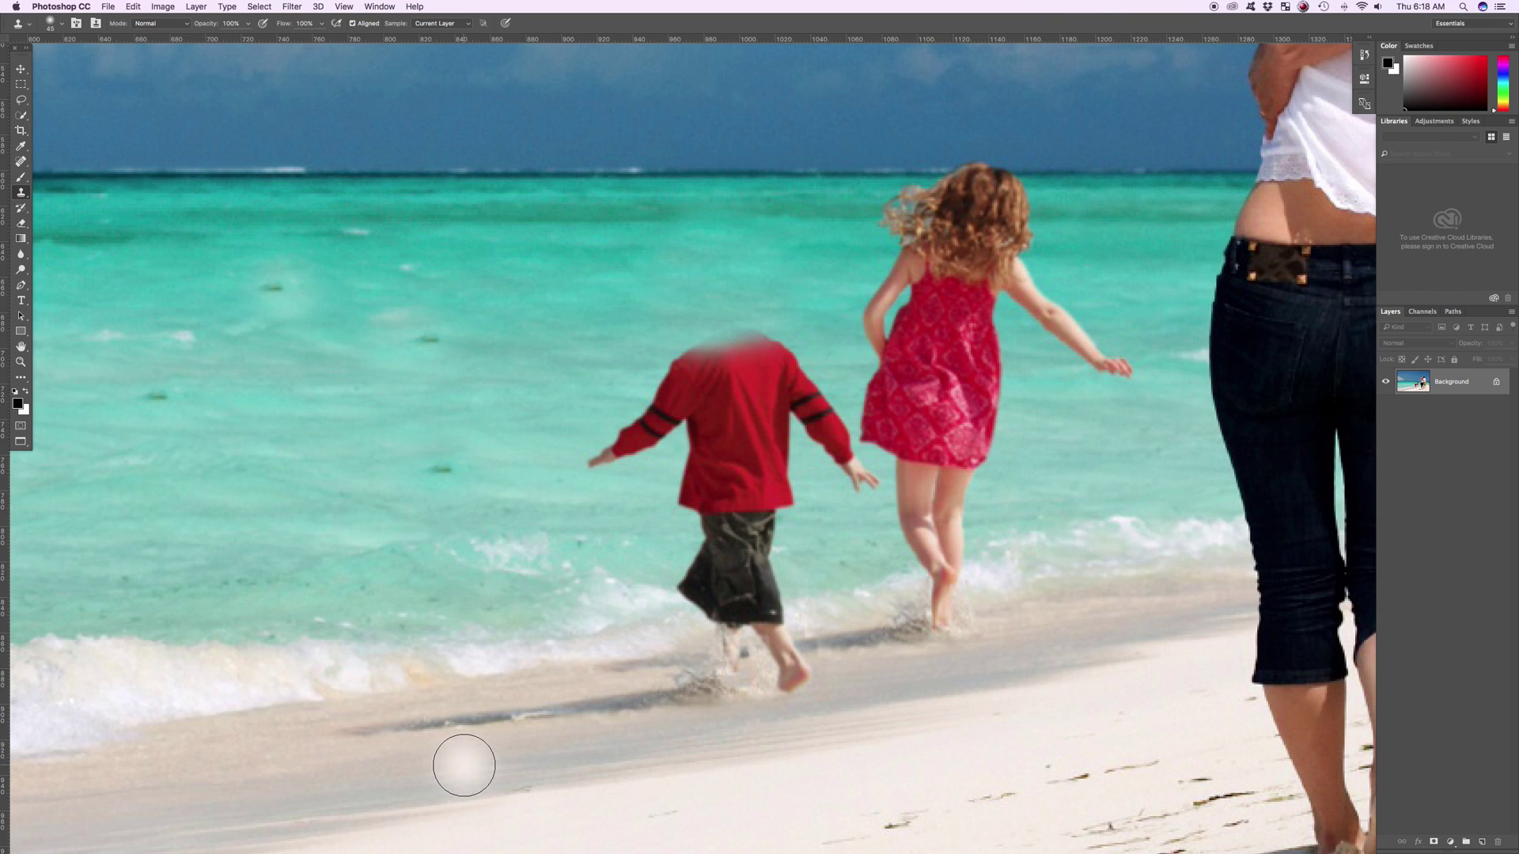
key("super+z")
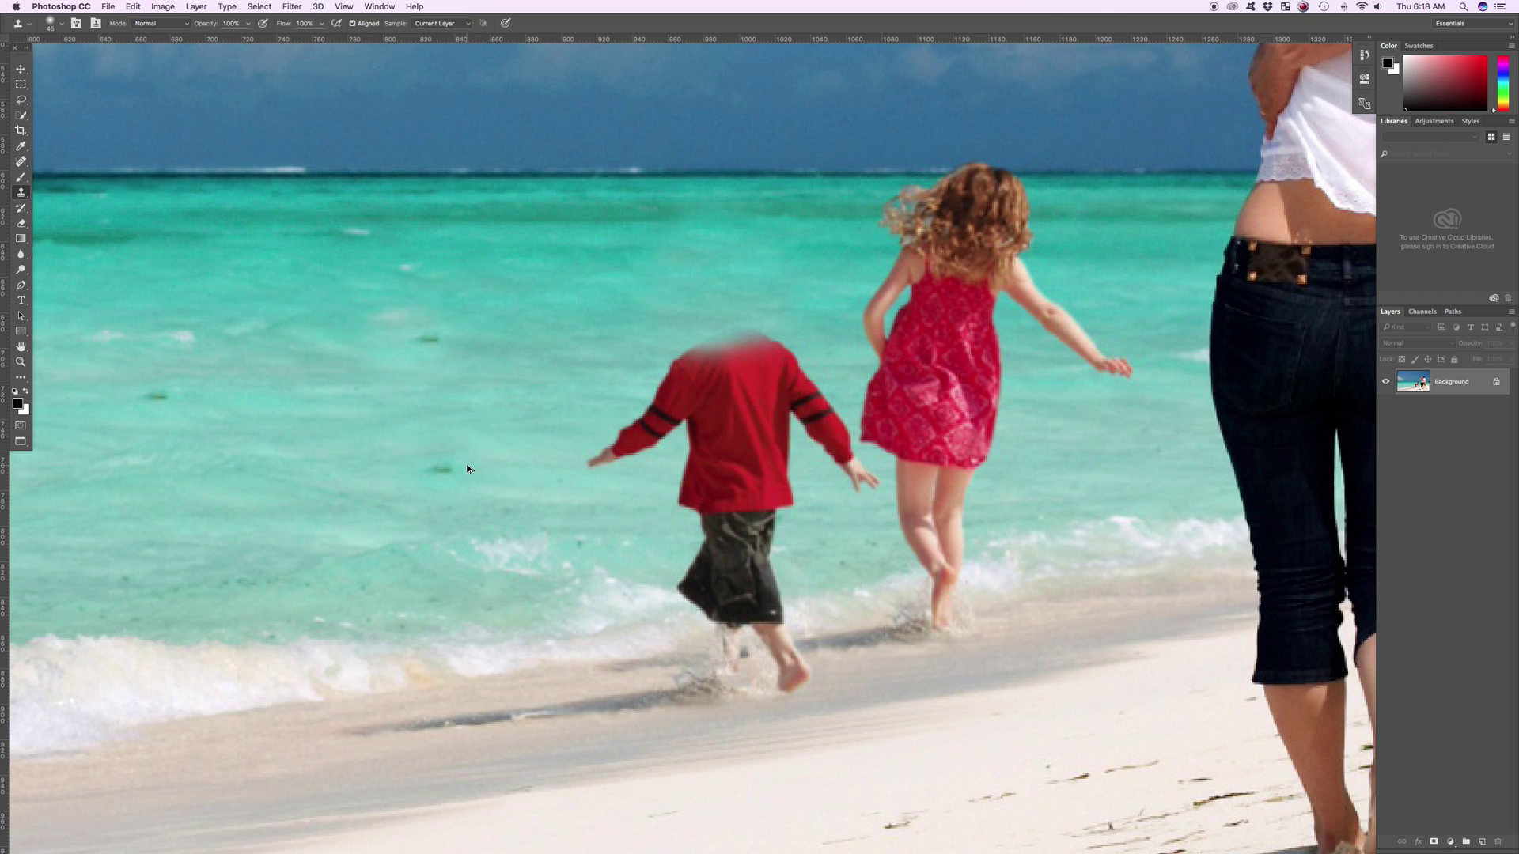
key("super+z")
key("super+z")
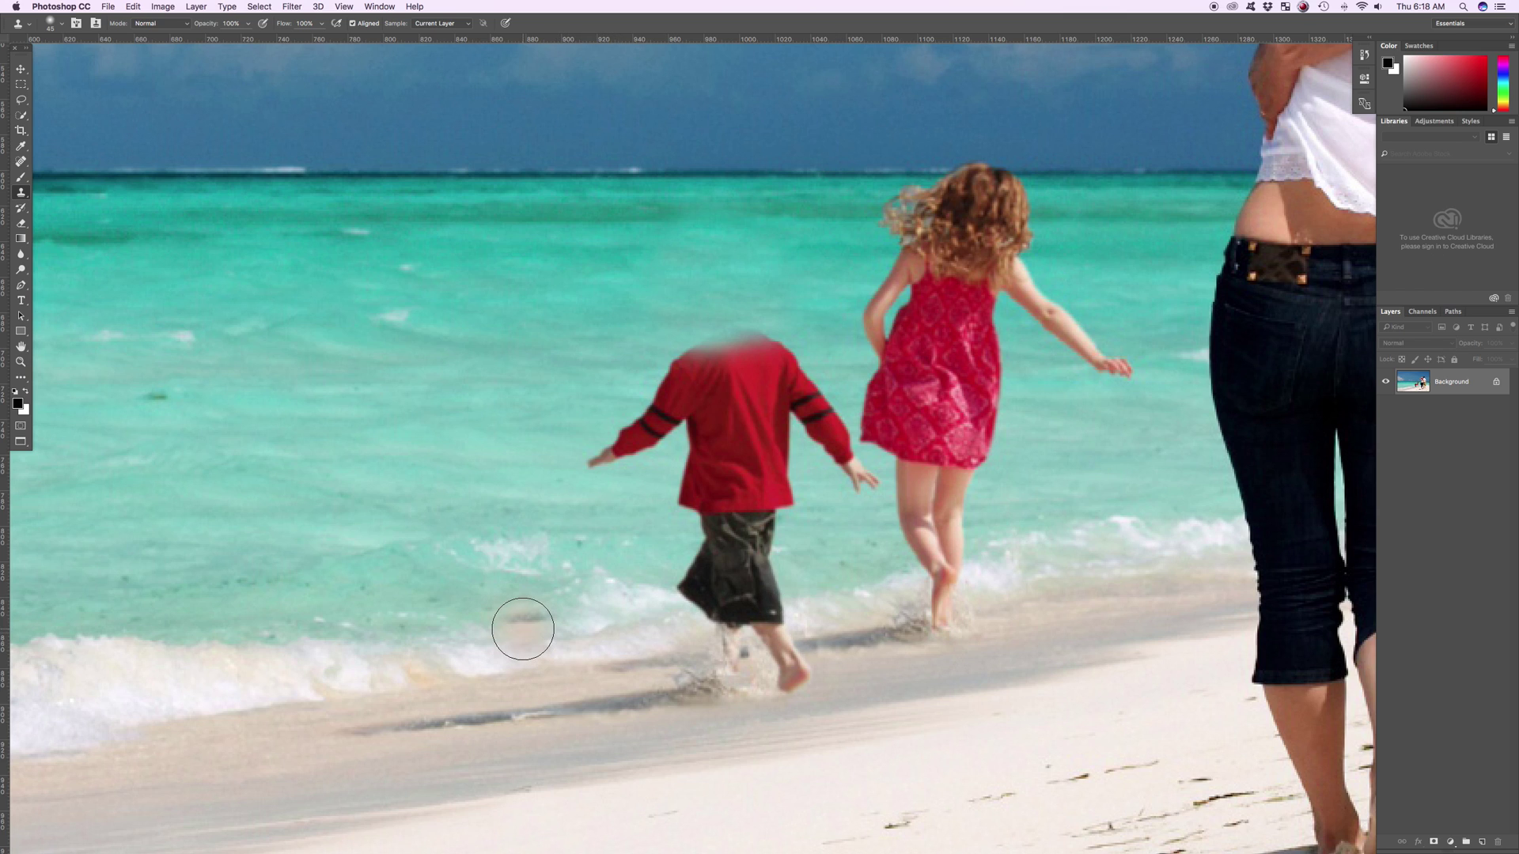
Clone sand and water over the boy's lower shorts and leg, then cover the shoreline foam
left_click(567, 655, "alt")
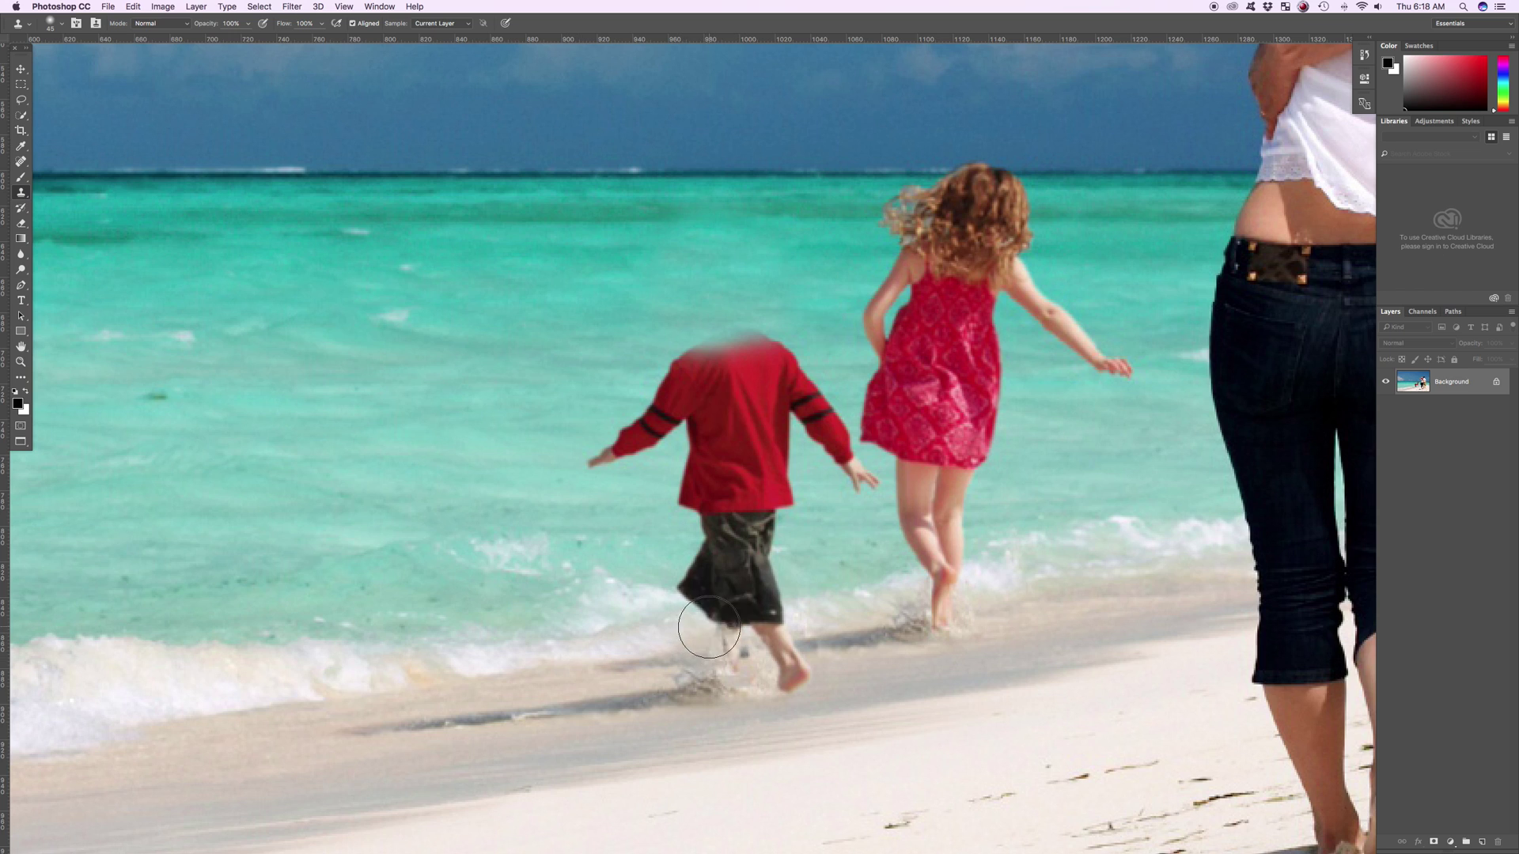
mouse_move(711, 629)
left_mouse_down()
mouse_move(783, 625)
mouse_move(686, 608)
mouse_move(704, 602)
mouse_move(695, 590)
mouse_move(749, 594)
mouse_move(701, 574)
mouse_move(759, 565)
mouse_move(686, 517)
mouse_move(778, 512)
mouse_move(767, 497)
mouse_move(662, 493)
mouse_move(690, 506)
mouse_move(803, 497)
mouse_move(709, 549)
mouse_move(795, 611)
mouse_move(759, 563)
mouse_move(722, 590)
left_mouse_up()
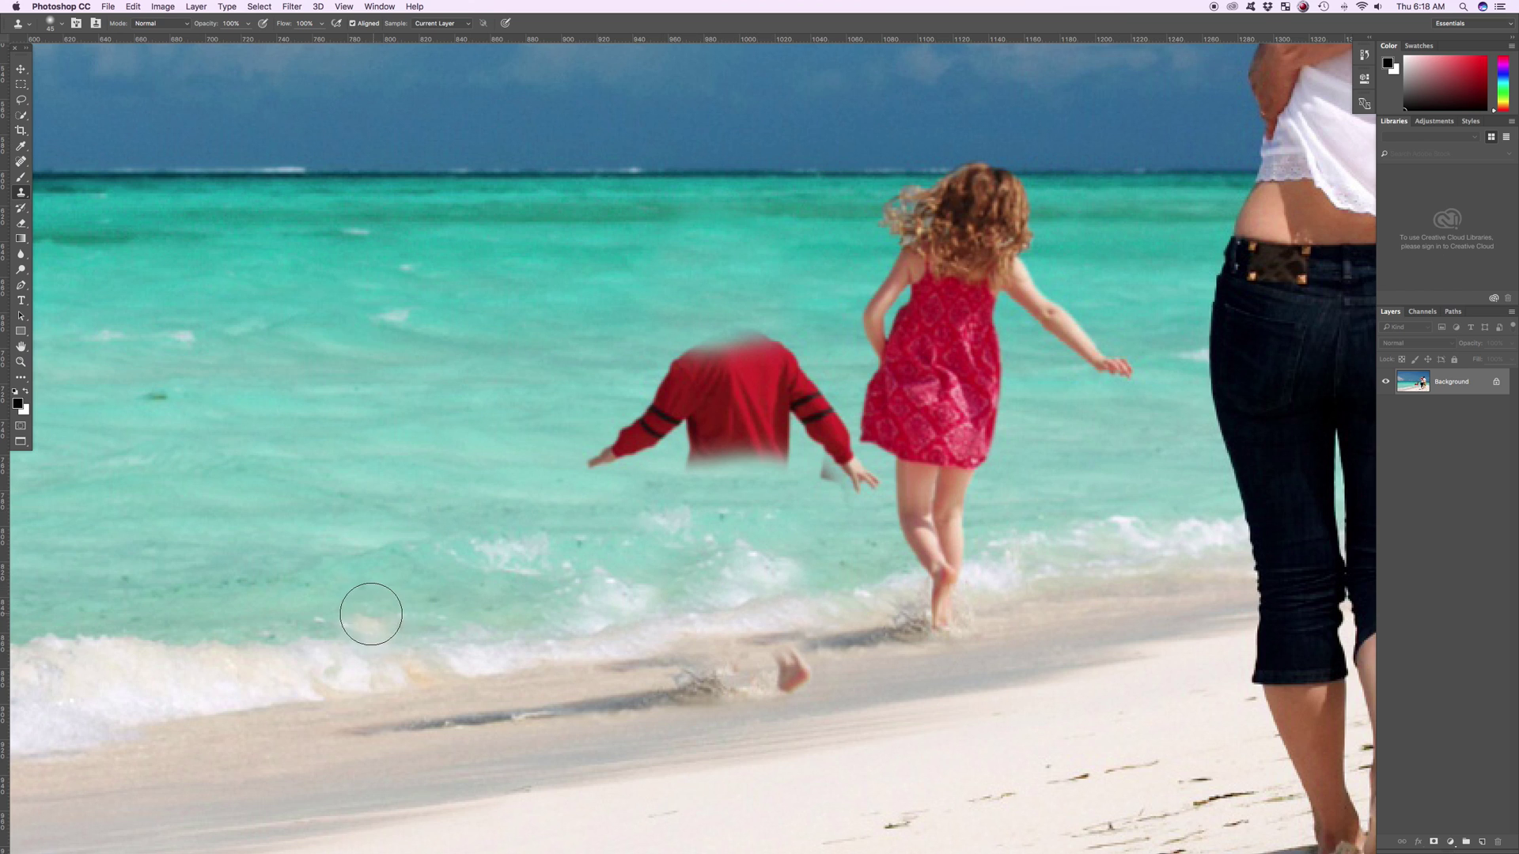
left_click(411, 595, "alt")
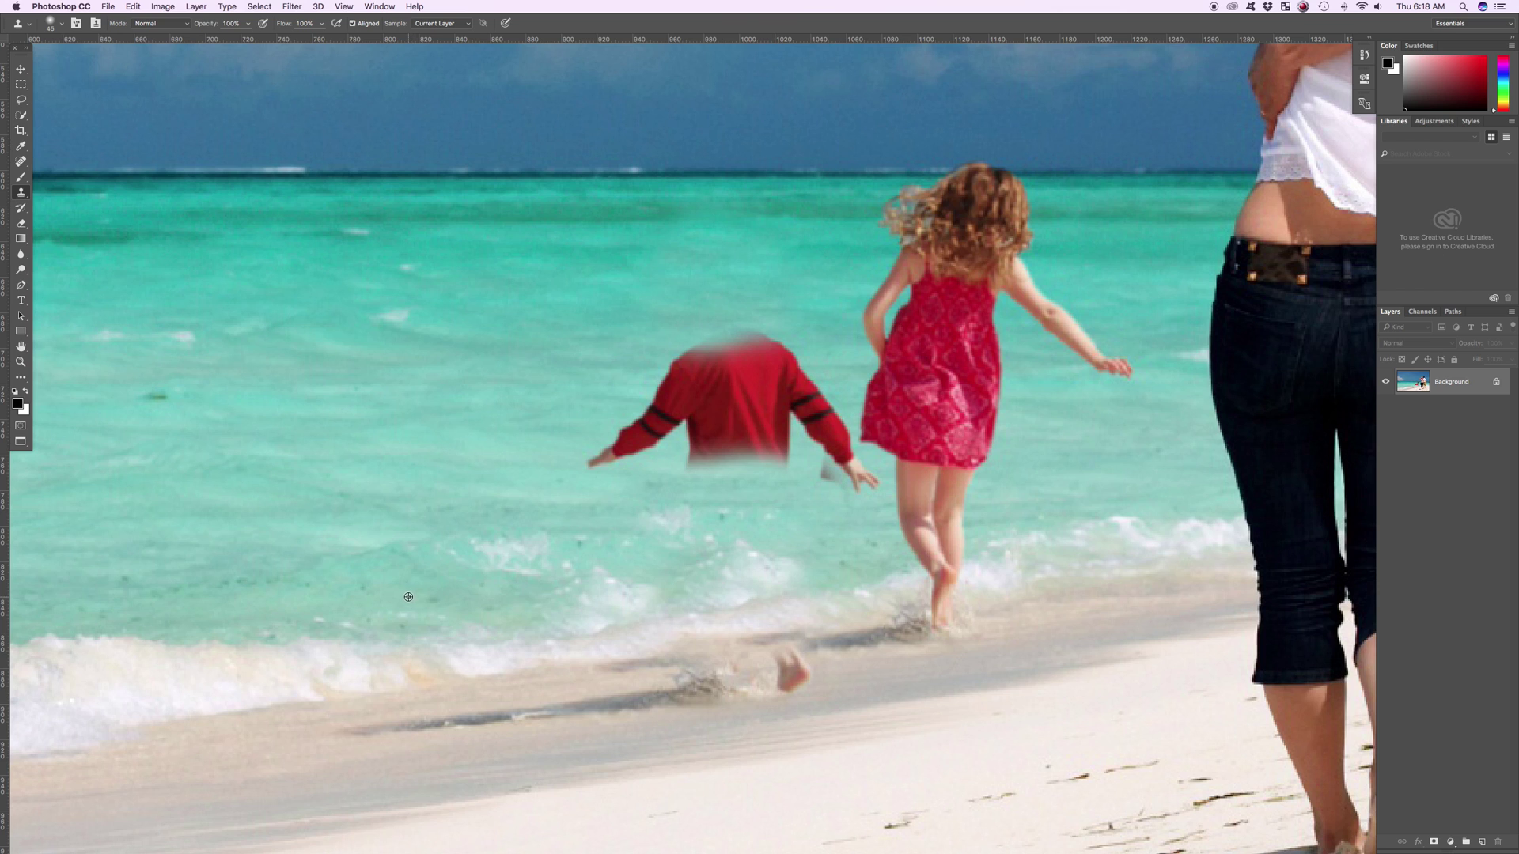
left_click_drag(593, 593, 617, 590)
left_click(359, 614, "alt")
mouse_move(506, 554)
left_mouse_down()
mouse_move(362, 560)
mouse_move(525, 549)
mouse_move(482, 549)
left_mouse_up()
left_click(423, 570, "alt")
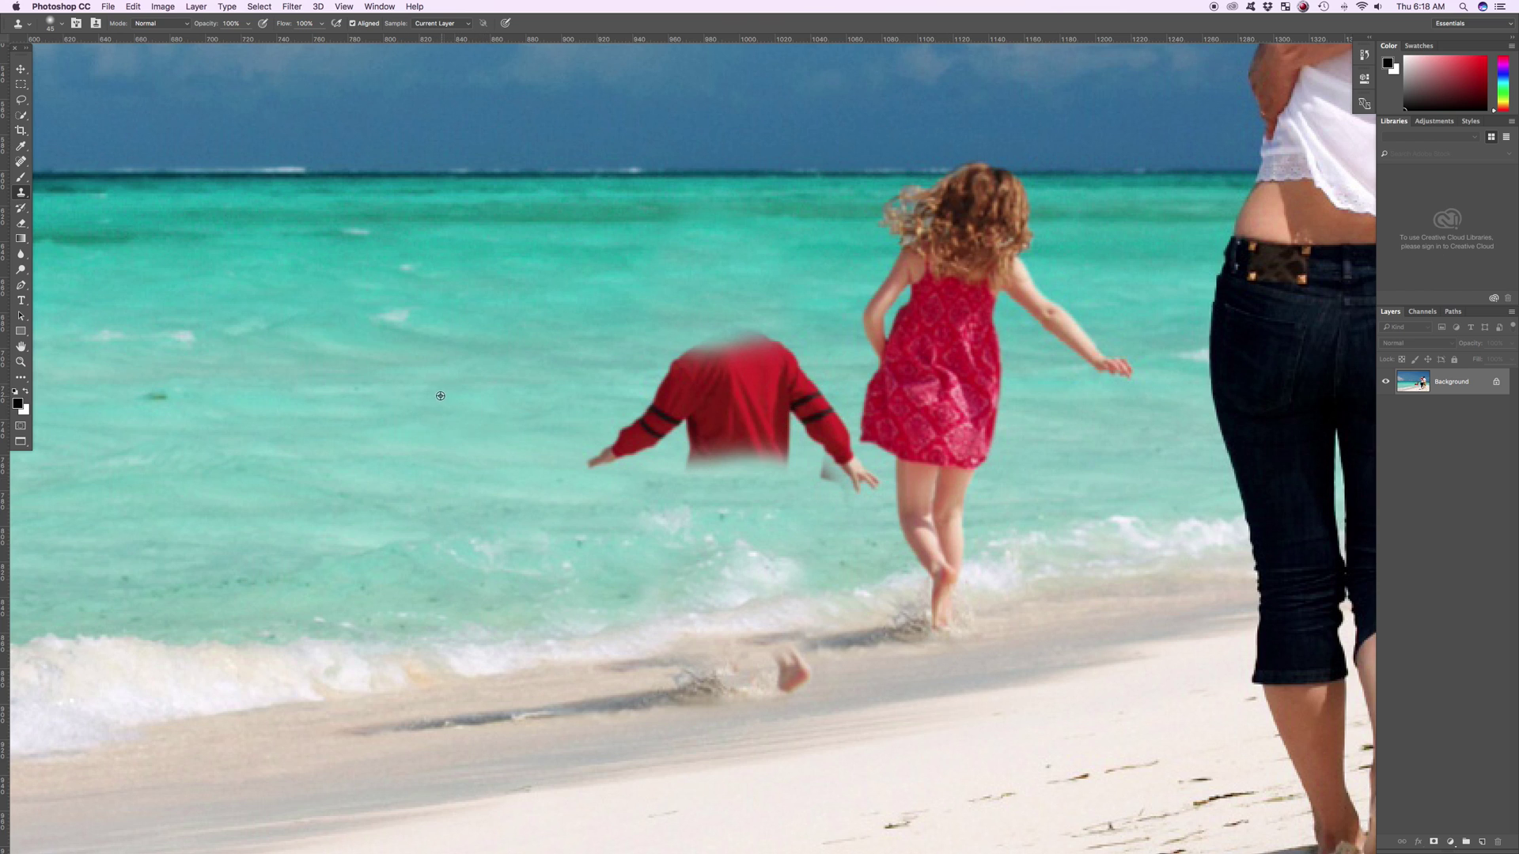
Clone water over the boy's red shirt, covering its left side, lower part and sleeve
left_click(440, 443, "alt")
mouse_move(591, 445)
left_mouse_down()
mouse_move(662, 438)
mouse_move(685, 346)
left_mouse_up()
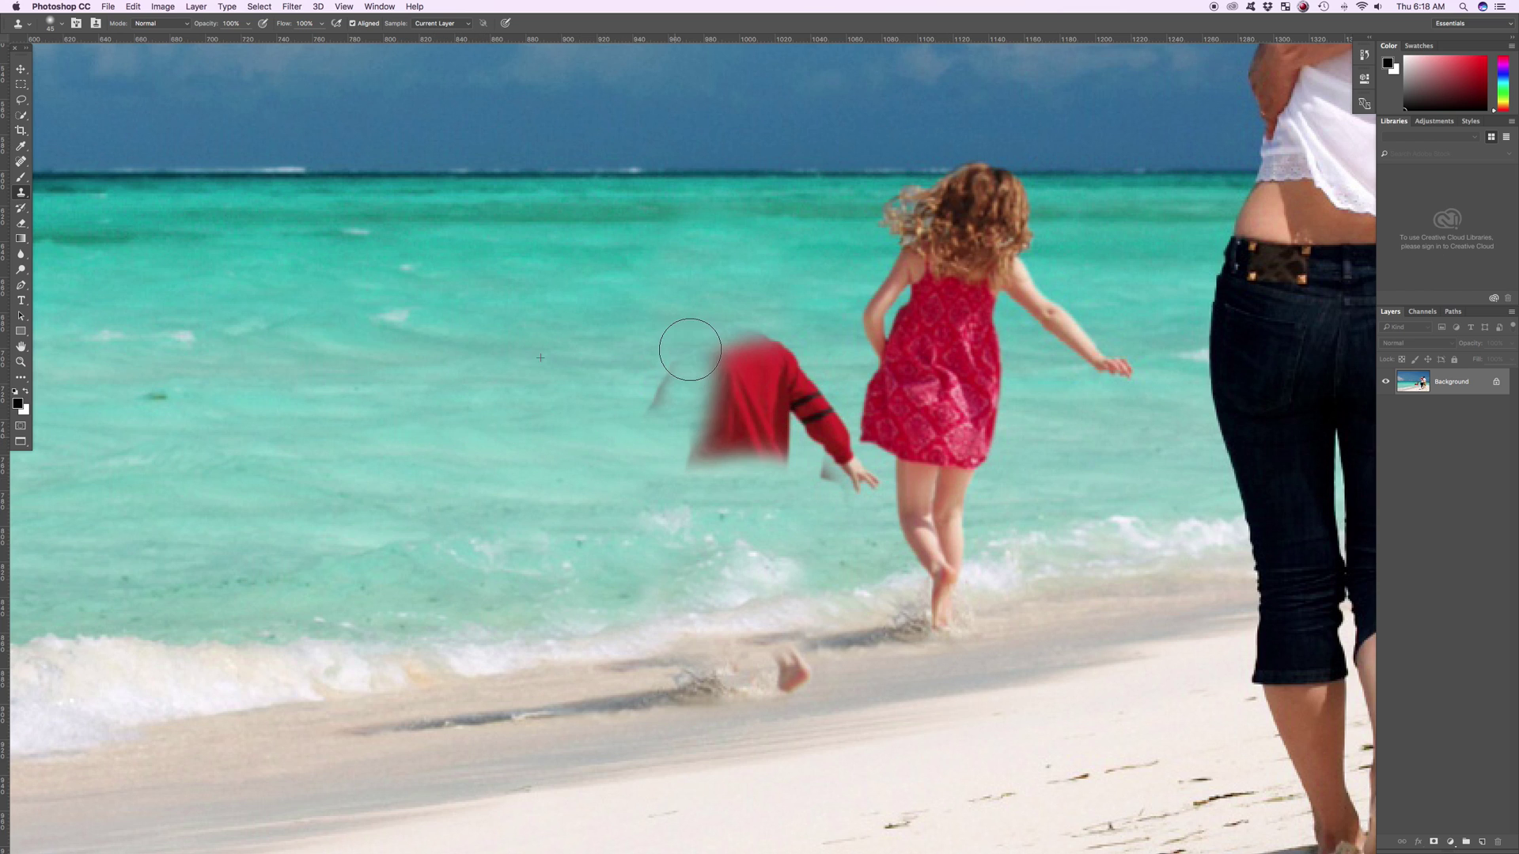
left_click(401, 396, "alt")
mouse_move(684, 415)
left_mouse_down()
mouse_move(725, 458)
mouse_move(766, 448)
mouse_move(859, 488)
mouse_move(819, 447)
mouse_move(763, 314)
mouse_move(715, 364)
mouse_move(746, 377)
left_mouse_up()
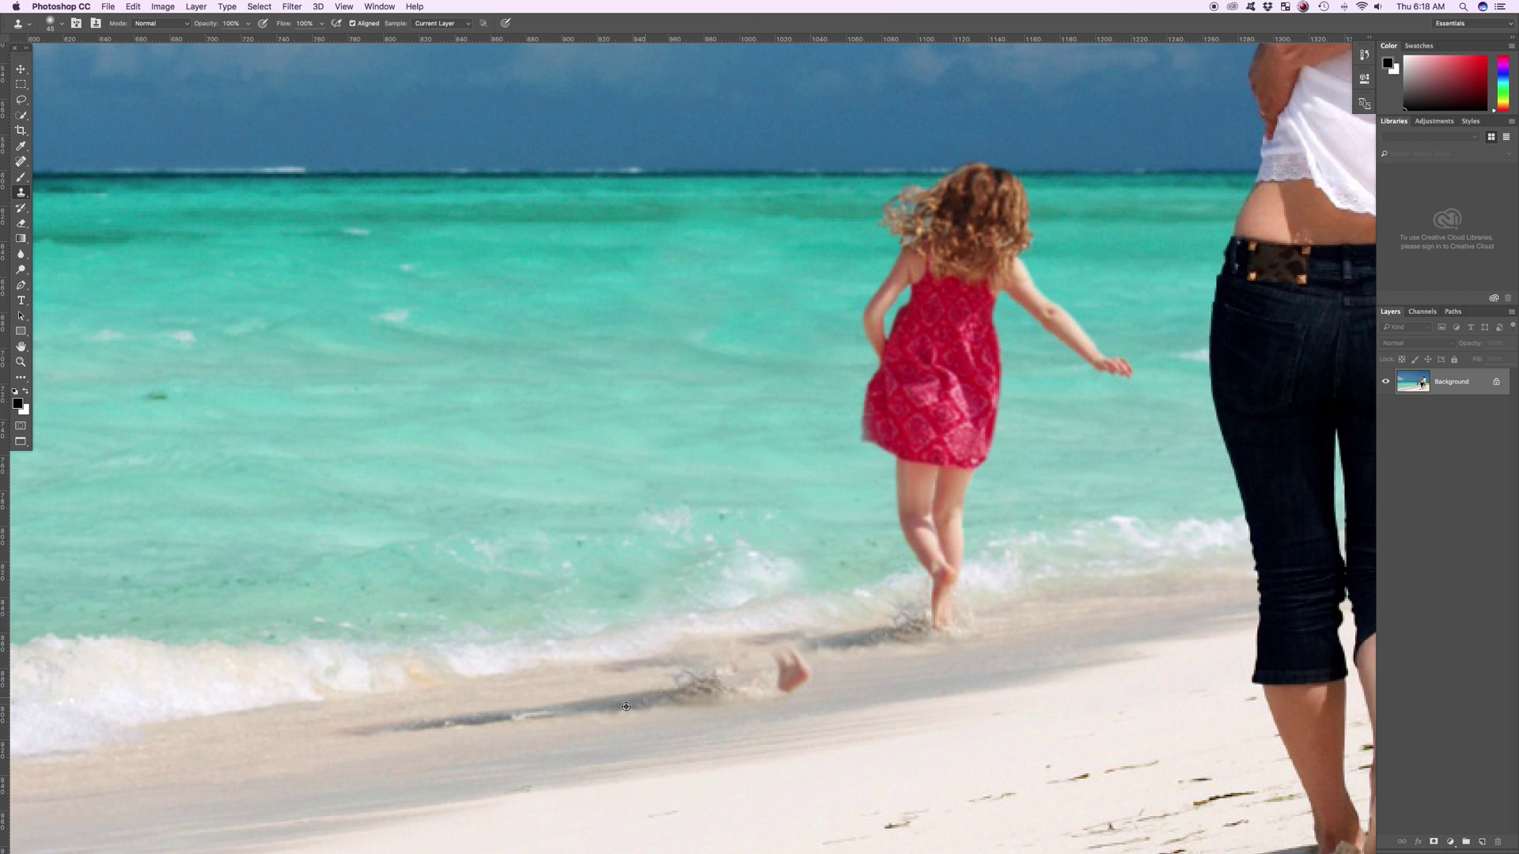
Replace the boy's foot, footprint, shadow band and dark splash with sand
left_click(590, 712, "alt")
mouse_move(660, 706)
left_mouse_down()
mouse_move(800, 672)
mouse_move(711, 693)
left_mouse_up()
left_click(711, 692, "alt")
left_click_drag(831, 664, 675, 692)
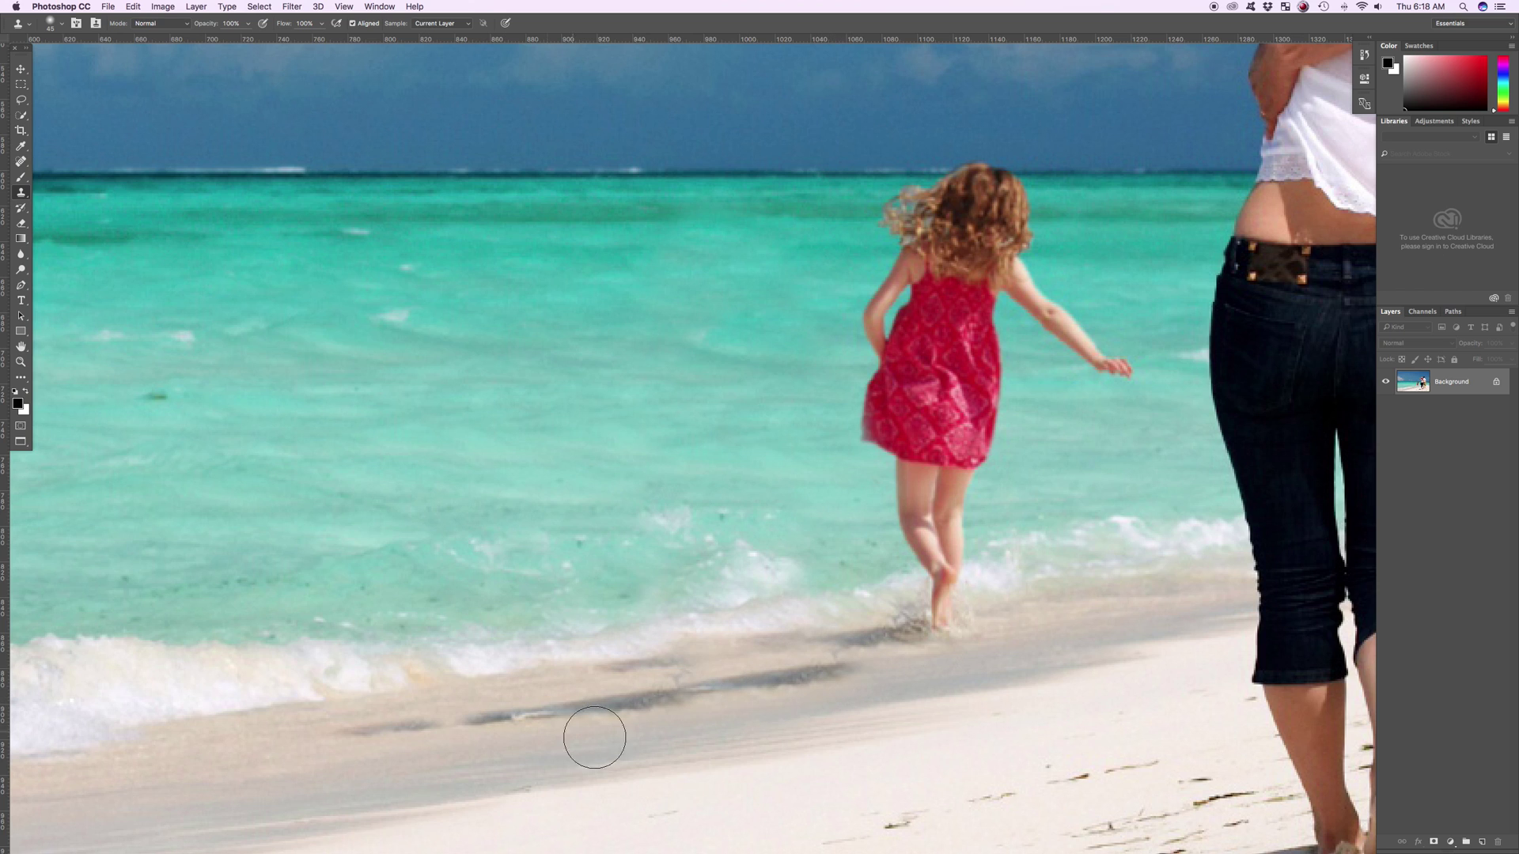
left_click_drag(878, 655, 918, 634)
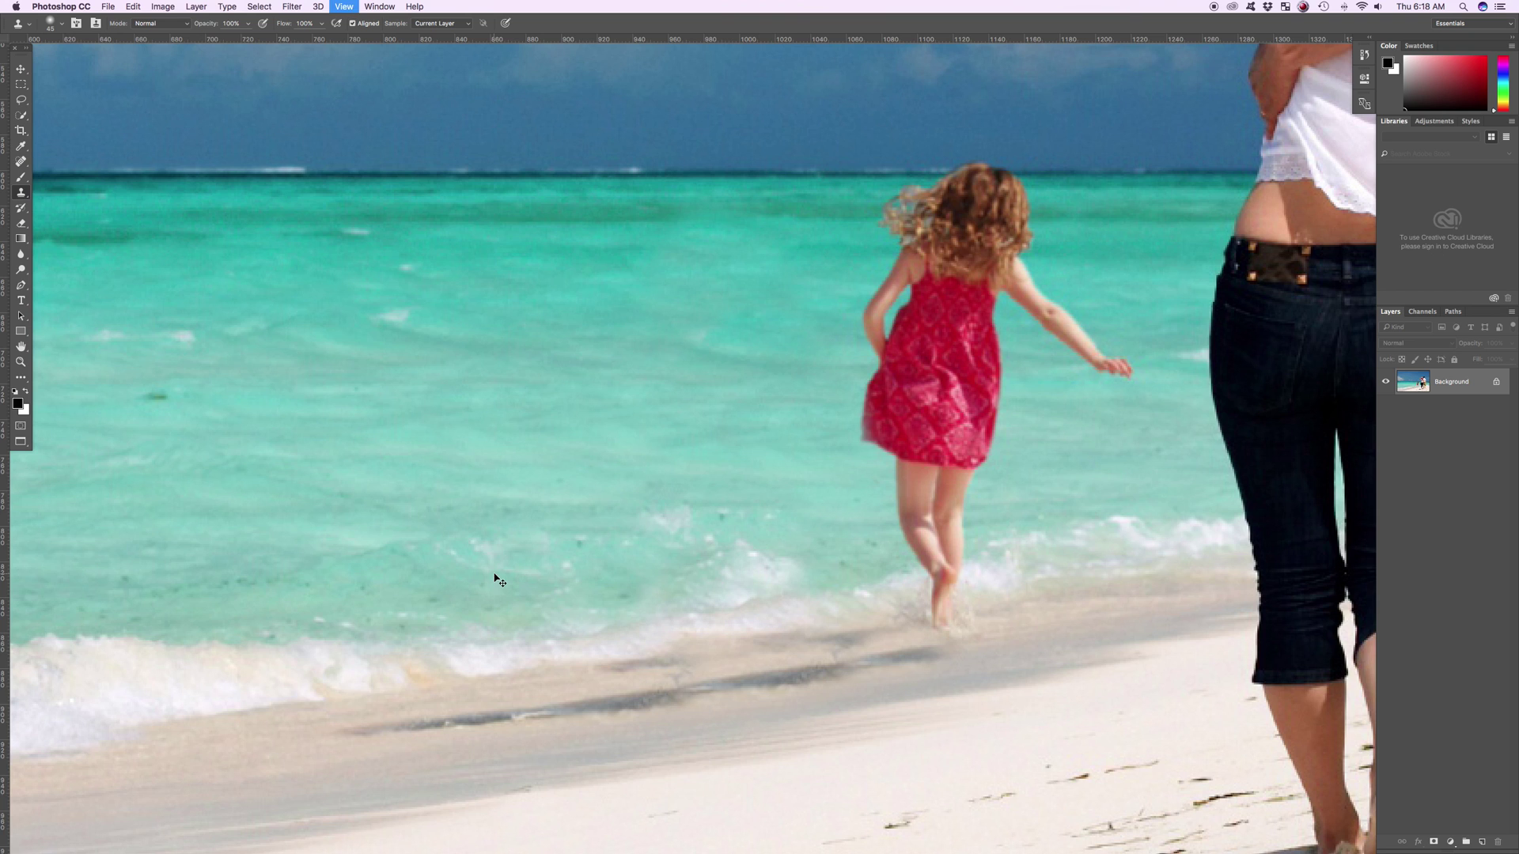
Zoom out to the full retouched photo, now showing only the girl in the surf
key("super+minus")
key("super+minus")
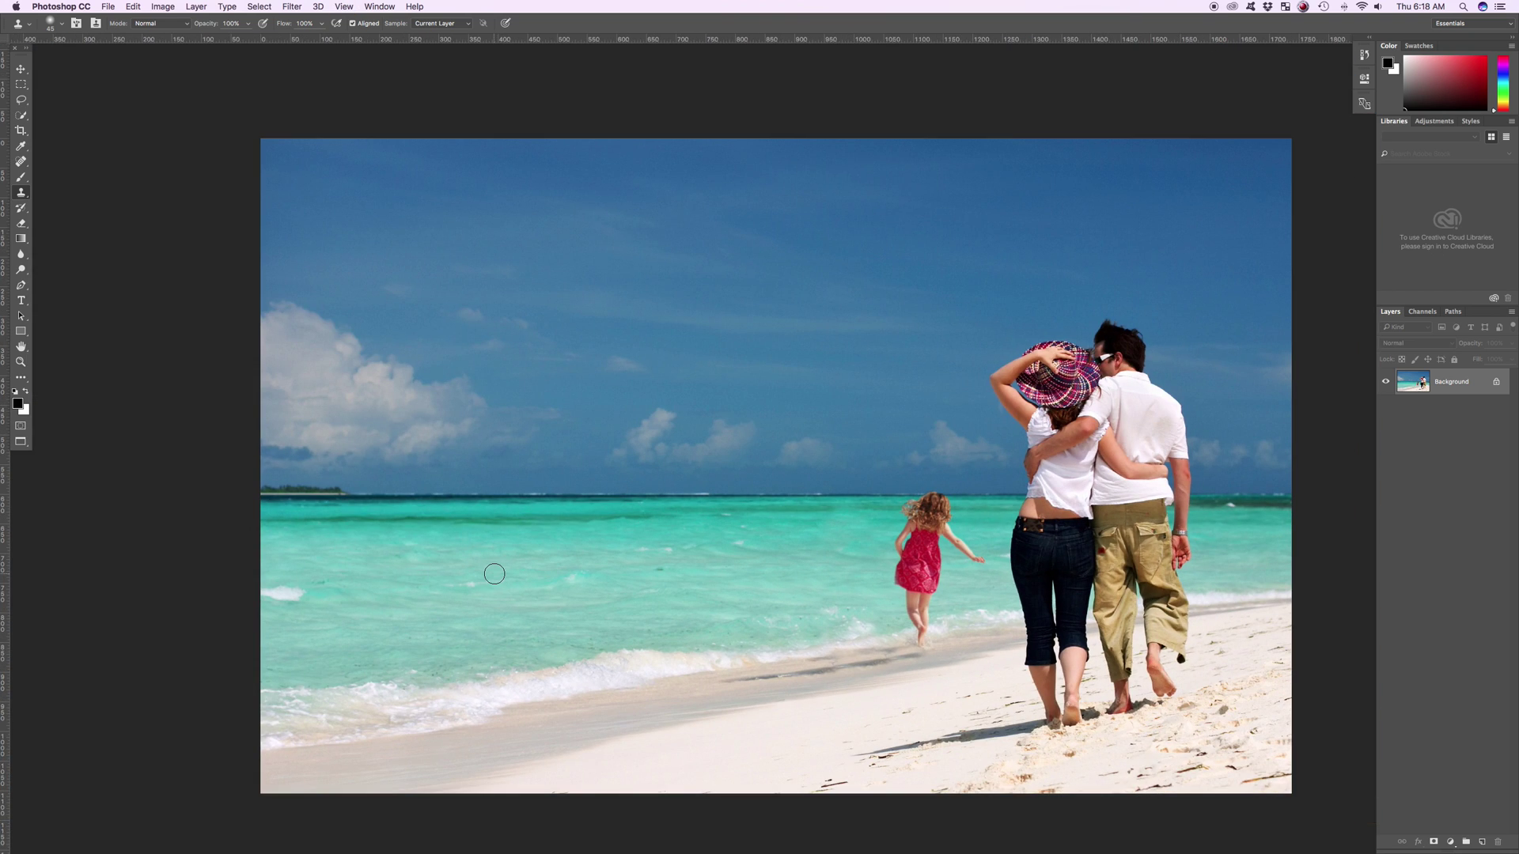